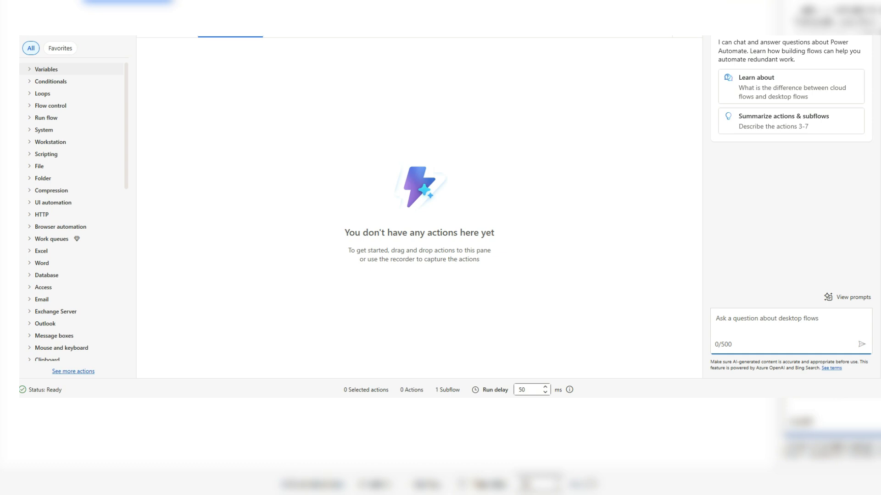
- Search the actions for "display" and add a Display message action to the empty desktop flow
left_click(63, 50)
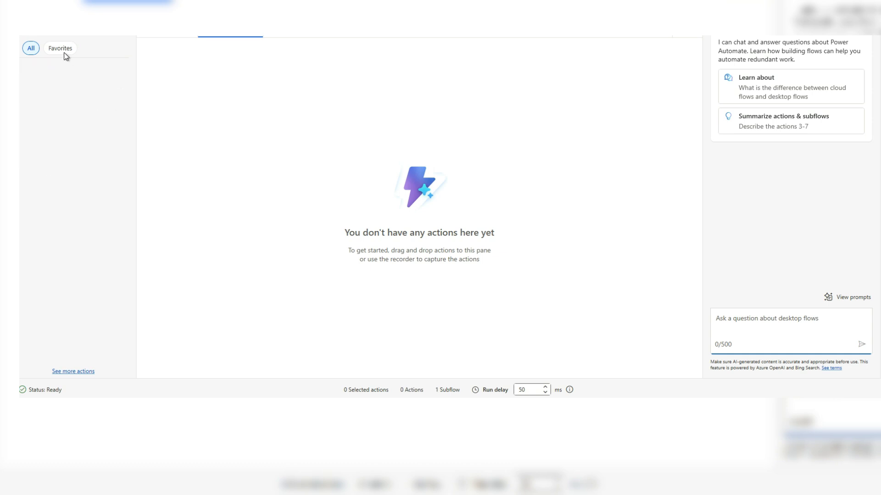
key("BackSpace")
type("display")
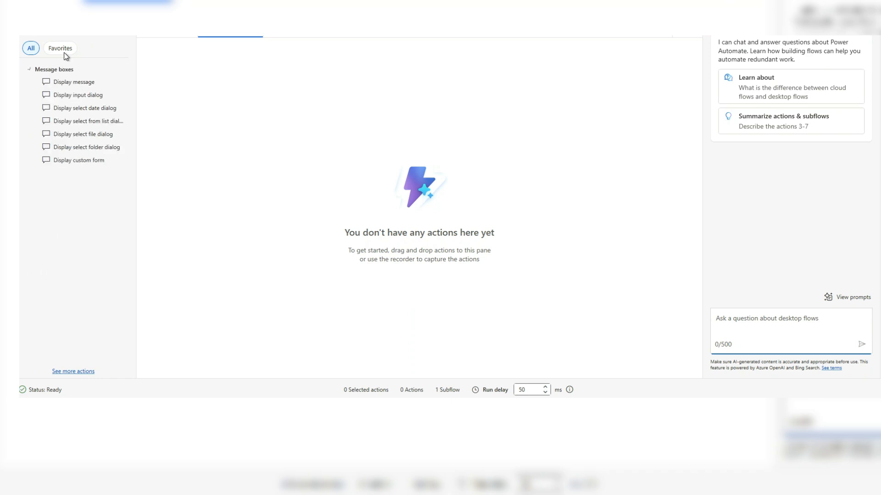
left_click_drag(69, 84, 275, 87)
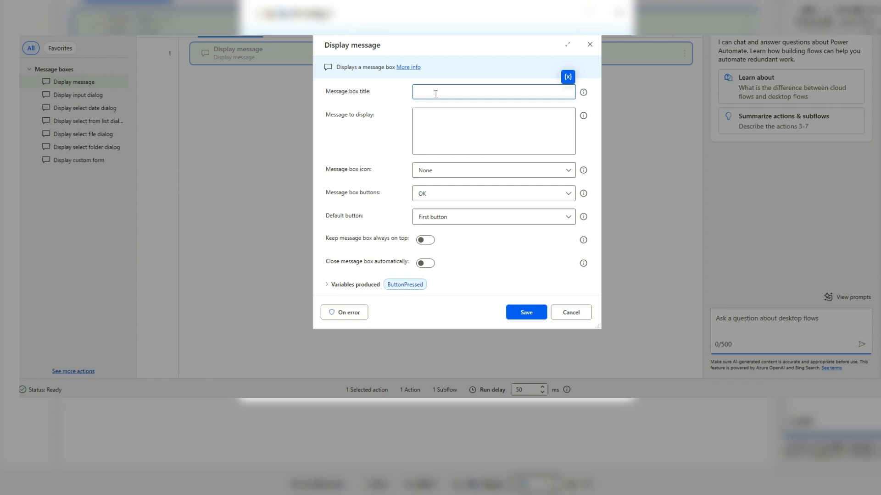
- Set the message box title to "Check The Status" and the message to "Running Fine Form Cloud", and save the action
type("Check Th Status")
left_click(481, 134)
type("Running")
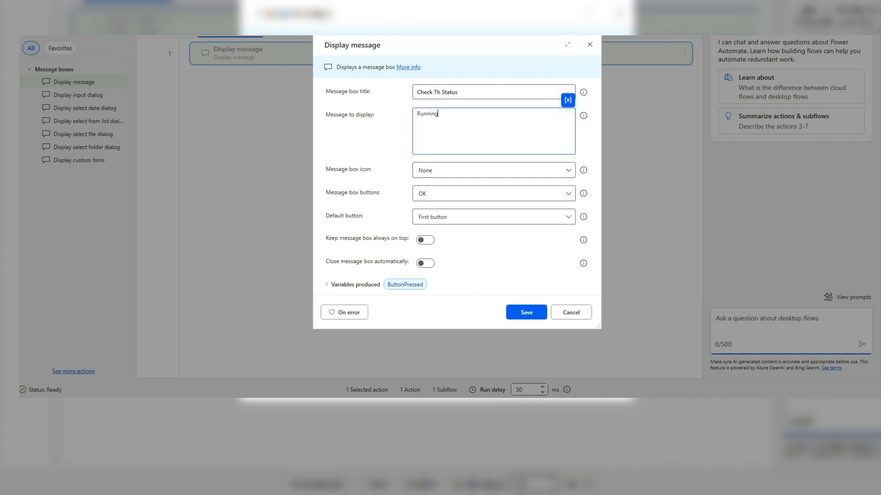
type(" Fine Form Cloud")
left_click(440, 92)
type("e")
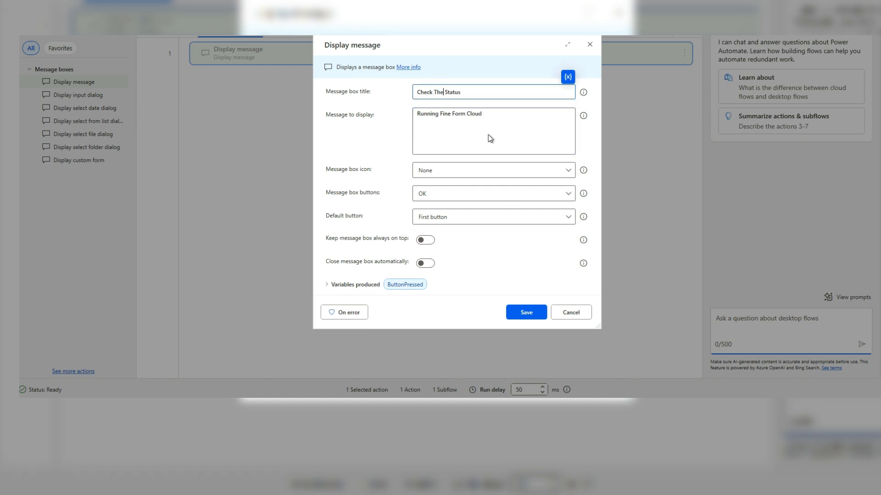
left_click(526, 312)
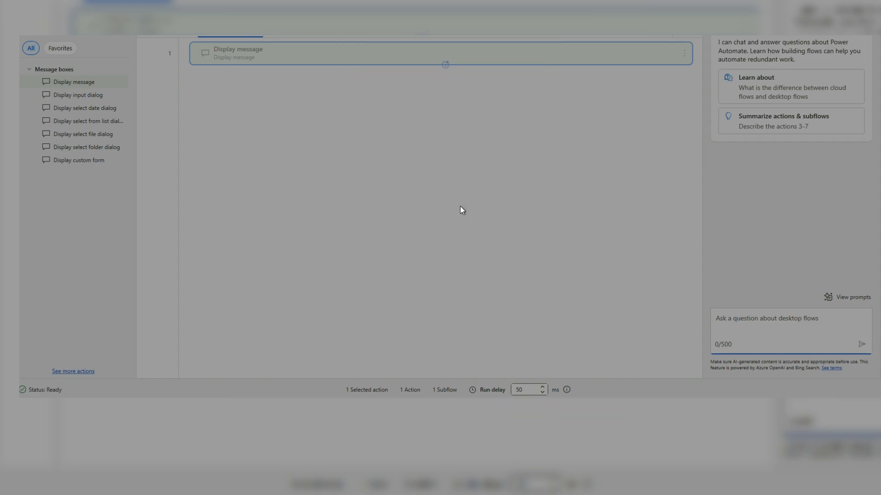
- Run the desktop flow once, dismiss its message box, and save the flow
key("F5")
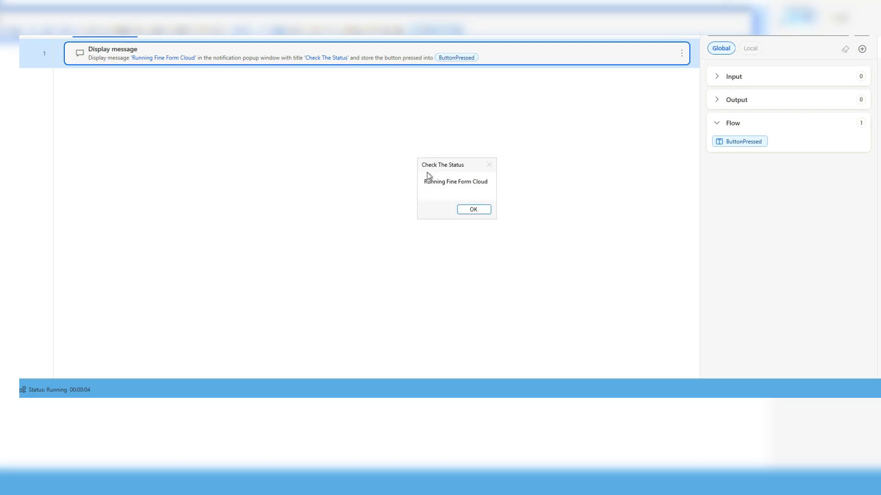
left_click(469, 210)
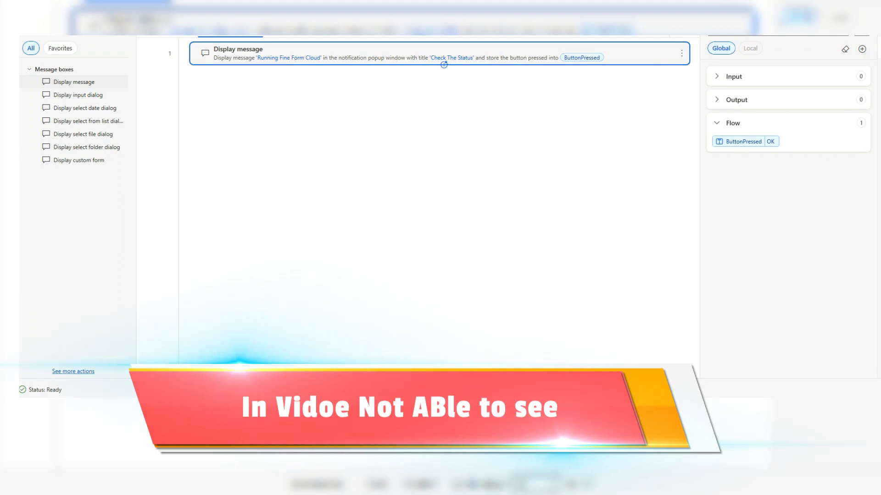
key("ctrl+s")
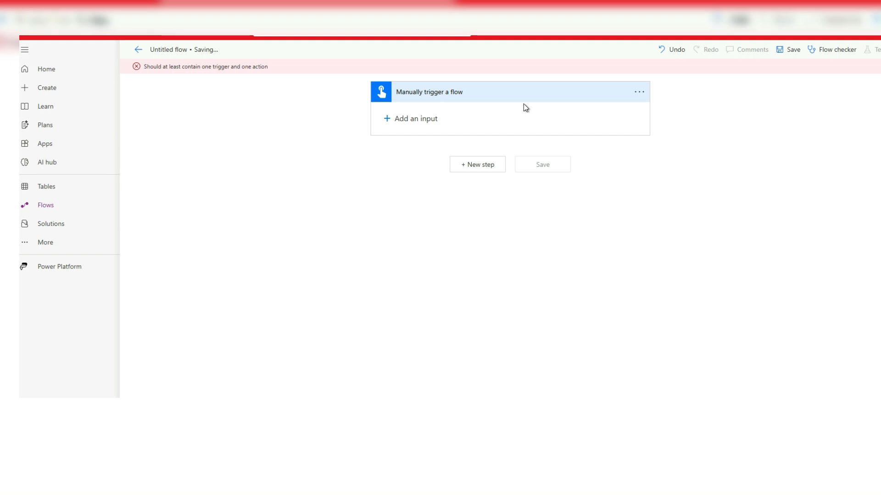
- In the Power Automate cloud flow, add the "Run a flow built with Power Automate for desktop" action after the manual trigger
left_click(487, 166)
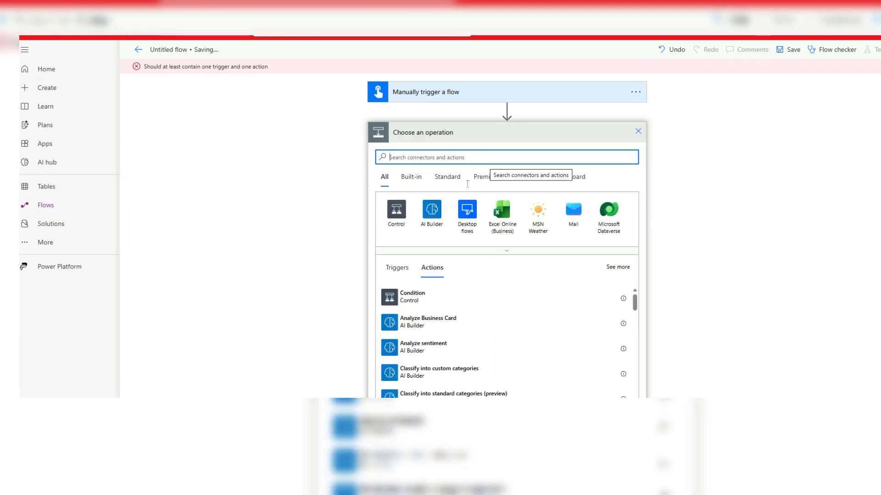
left_click(467, 225)
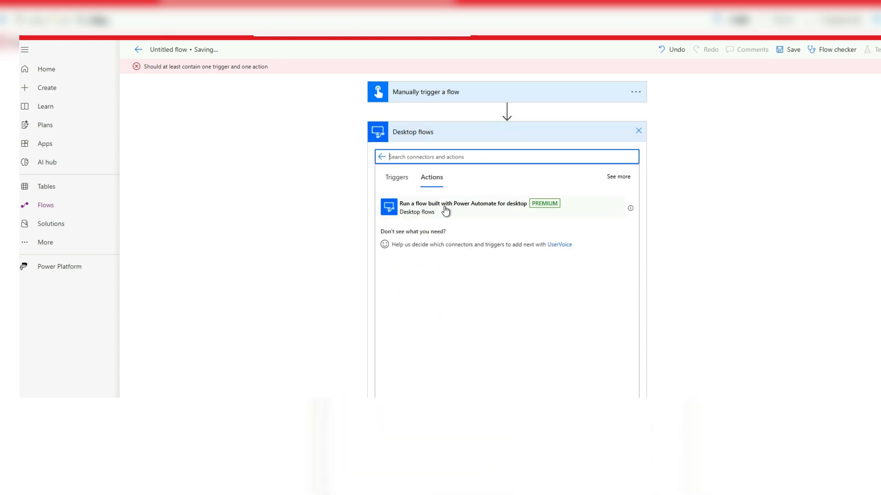
left_click(497, 206)
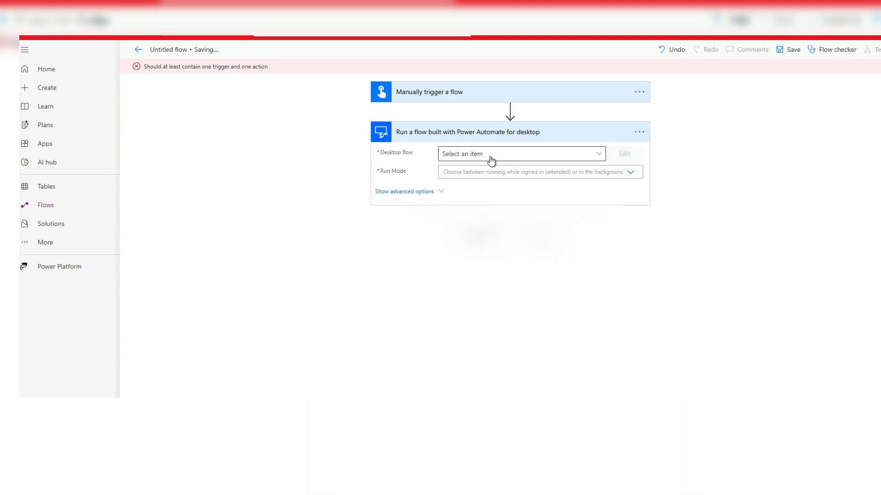
- Choose the Testing desktop flow with the Attended run mode and show the action's advanced options
left_click(597, 153)
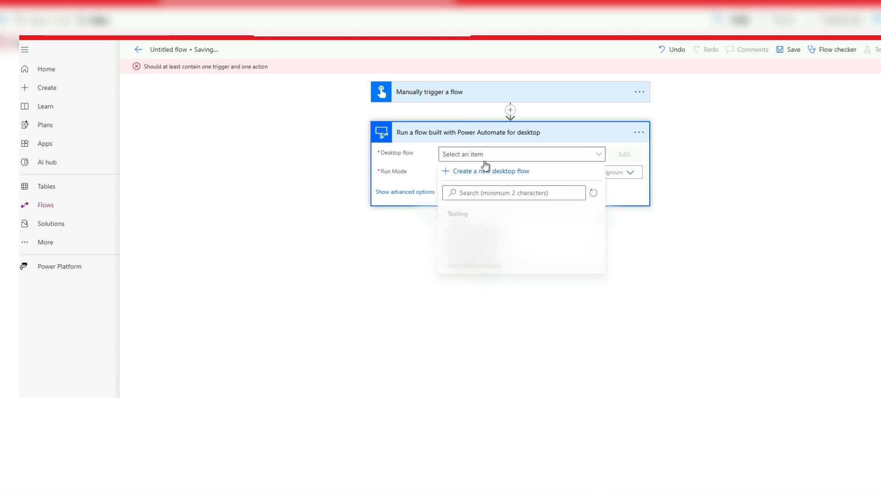
left_click(469, 216)
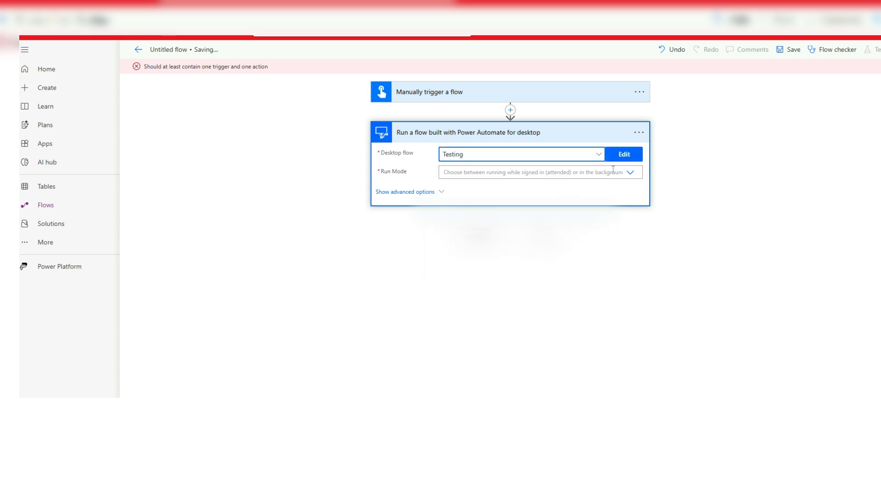
left_click(632, 176)
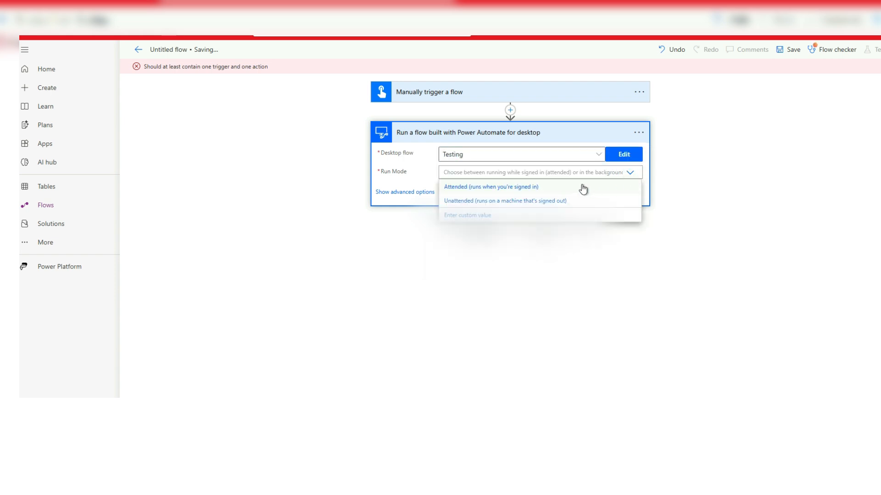
left_click(530, 187)
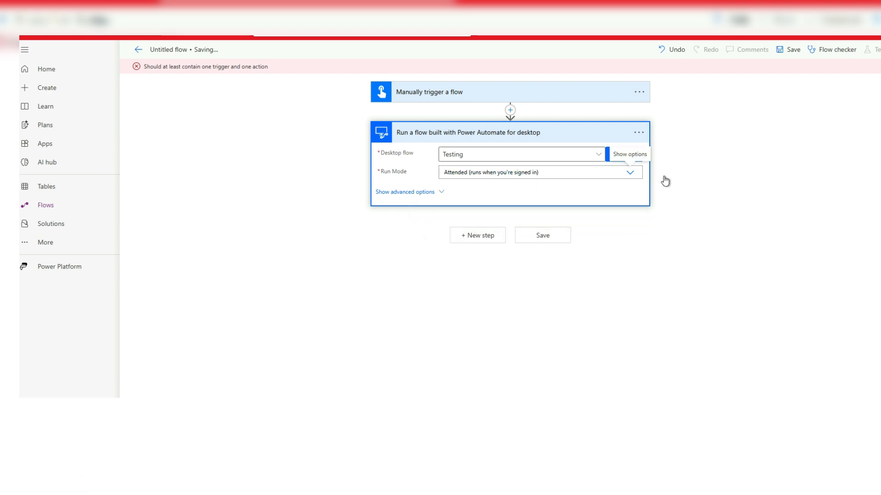
left_click(441, 194)
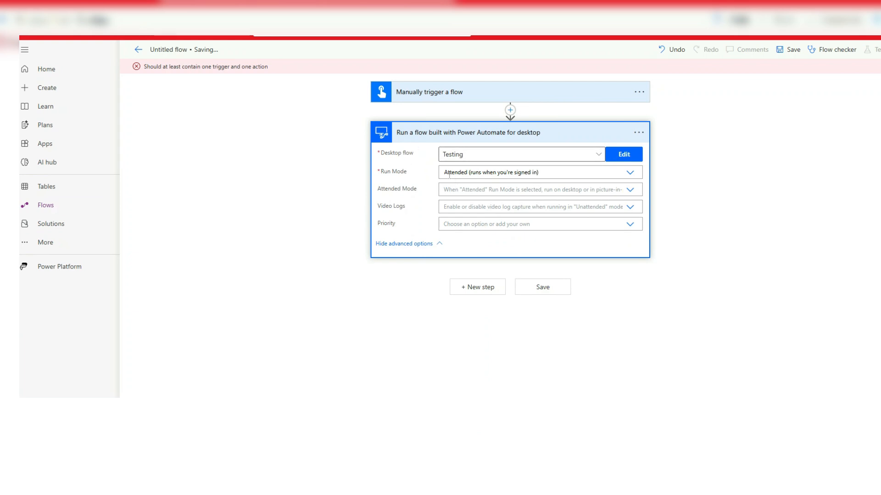
- Try to switch the action to the second Desktop flows connection reference, and open that invalid connection's settings
left_click(639, 133)
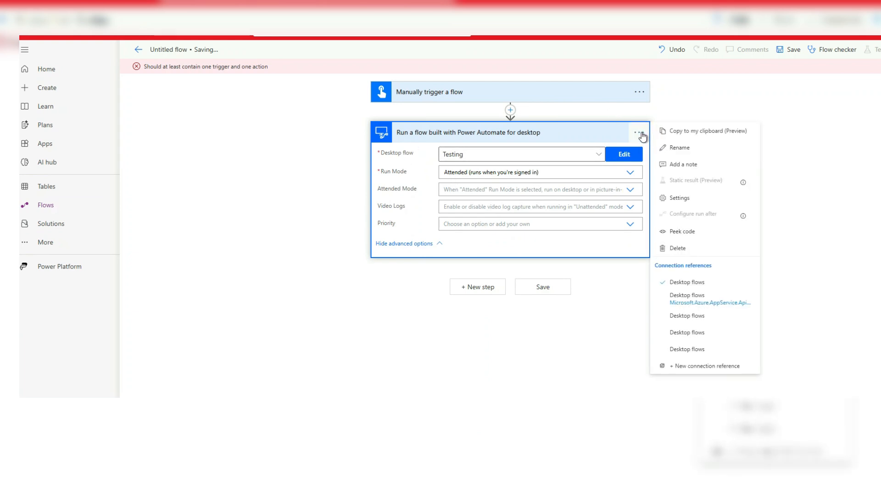
left_click(699, 298)
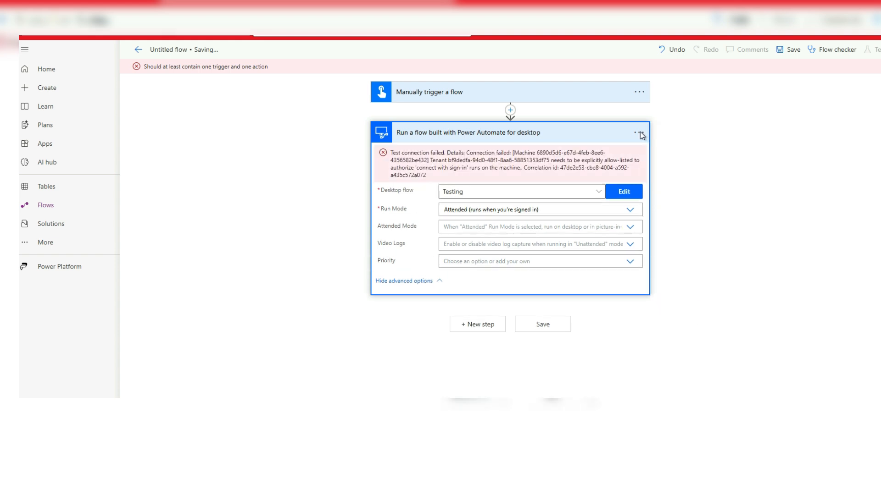
left_click(638, 133)
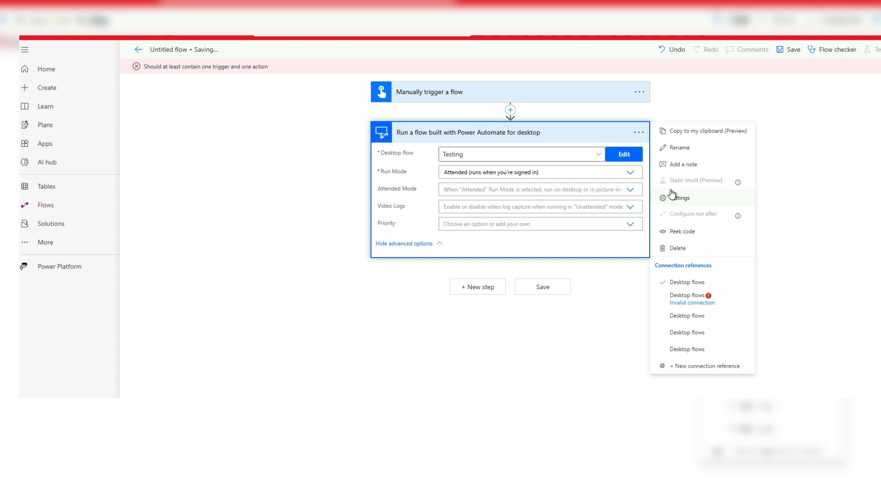
left_click(699, 303)
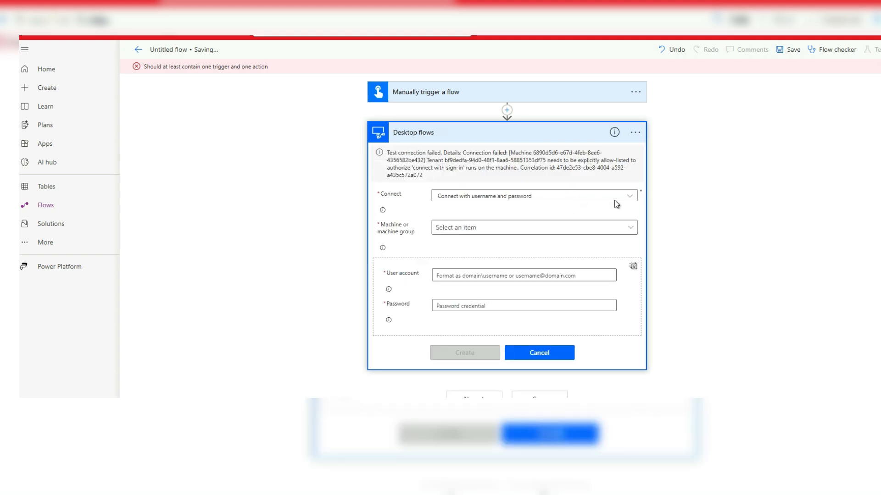
- Set the connection to "Connect with username and password", choose the machine, and create the connection
left_click(628, 197)
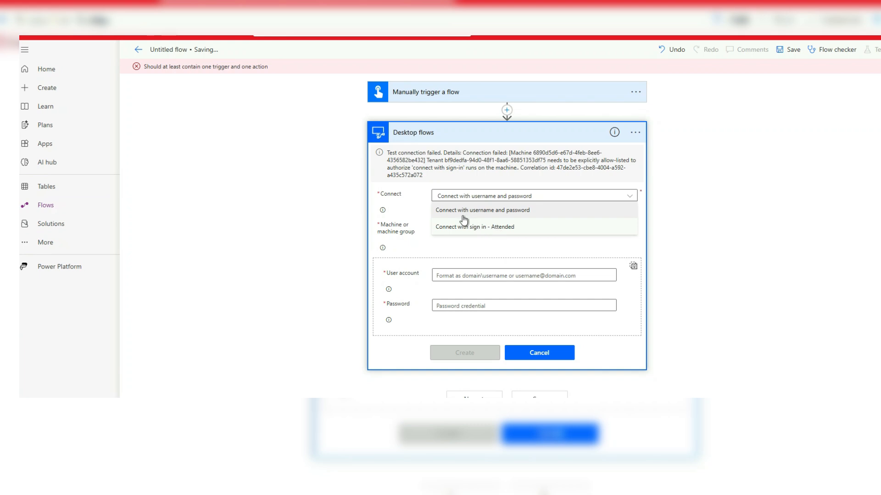
left_click(527, 212)
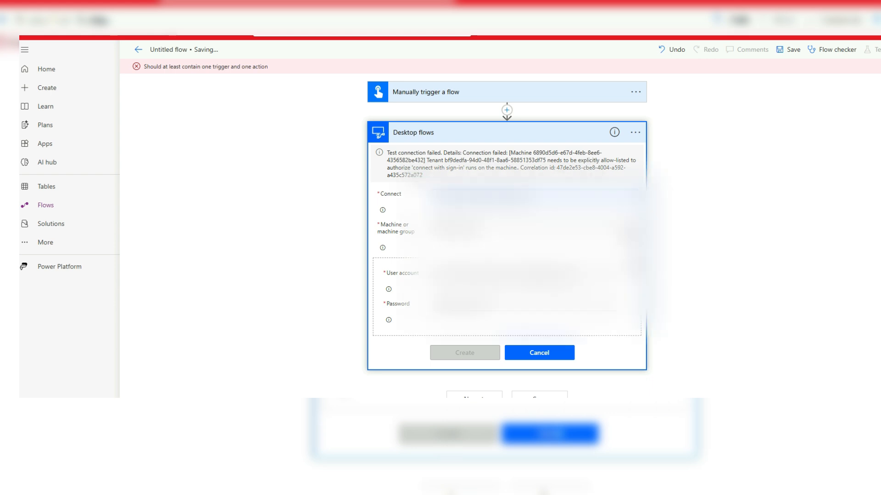
left_click(633, 231)
left_click(564, 252)
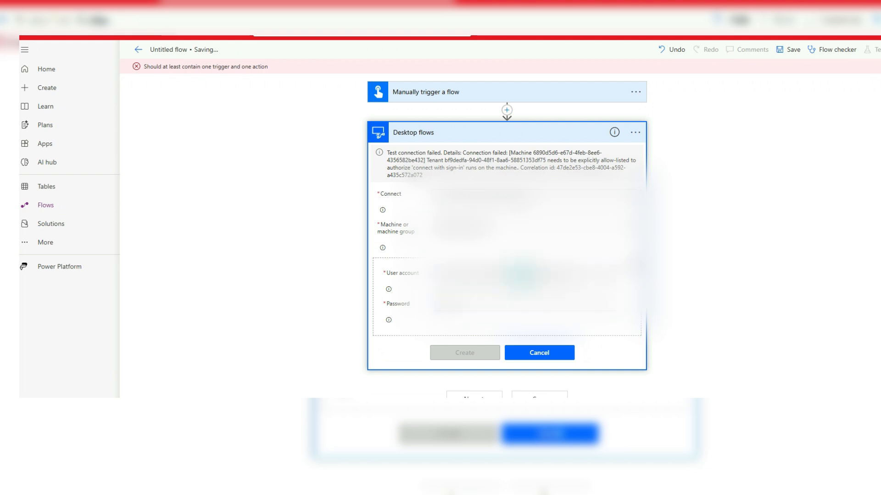
left_click(440, 353)
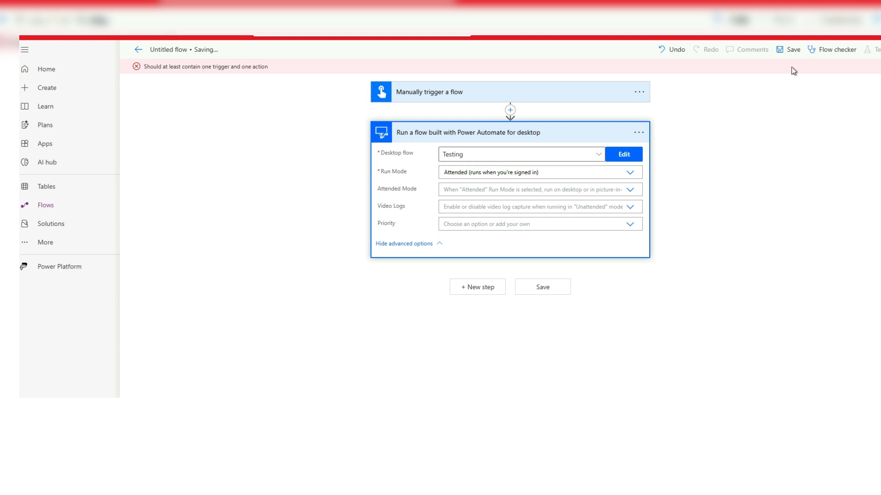
- Save the cloud flow and run it as a manual test with the listed Desktop flows connection
left_click(794, 52)
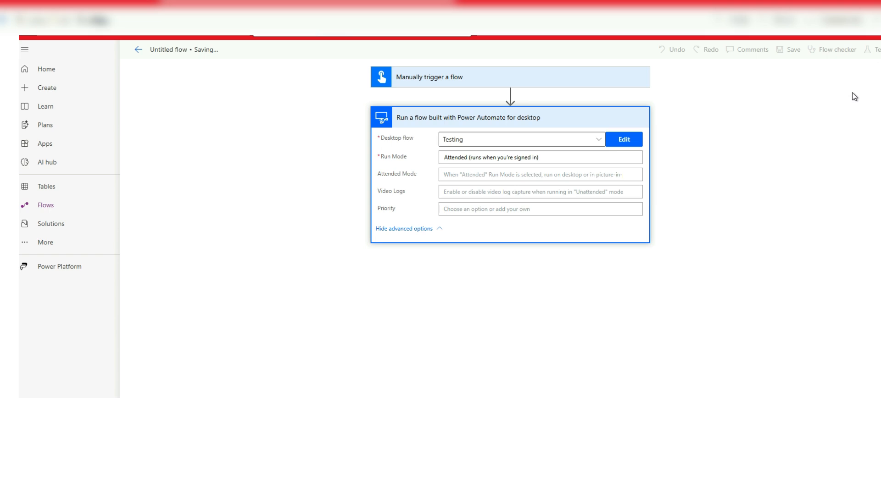
left_click(876, 54)
left_click(730, 78)
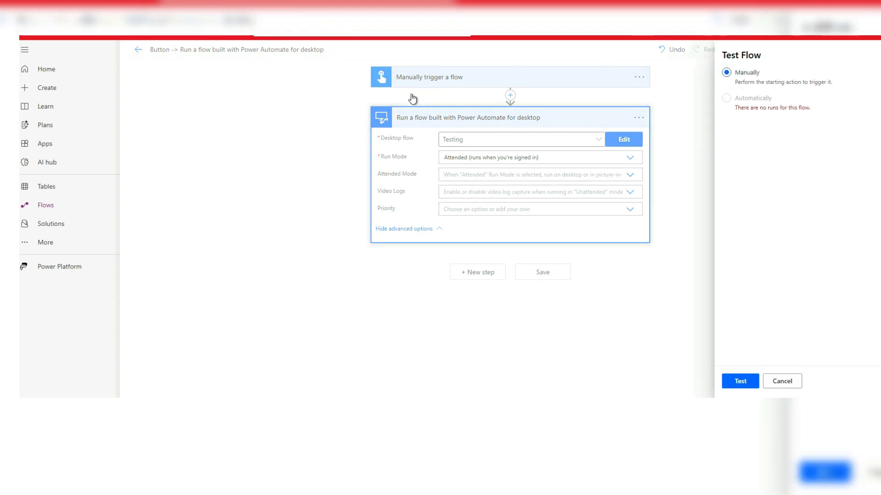
left_click(731, 381)
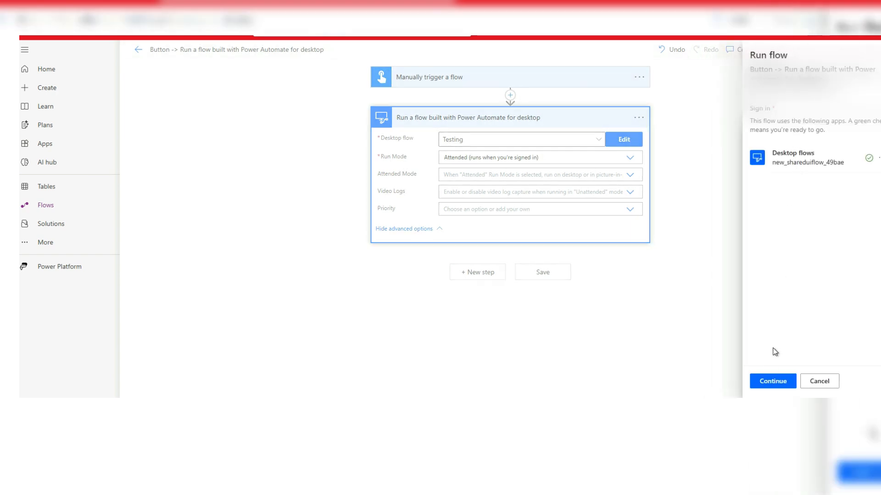
left_click(772, 381)
left_click(772, 381)
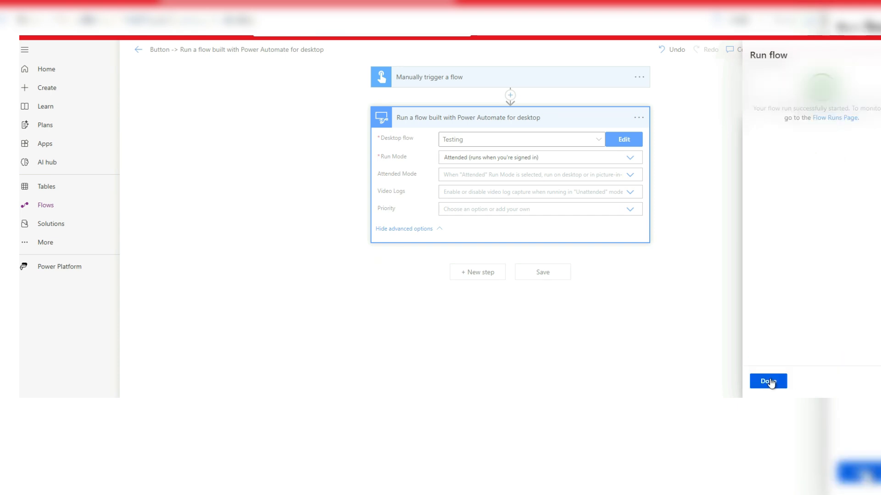
left_click(771, 382)
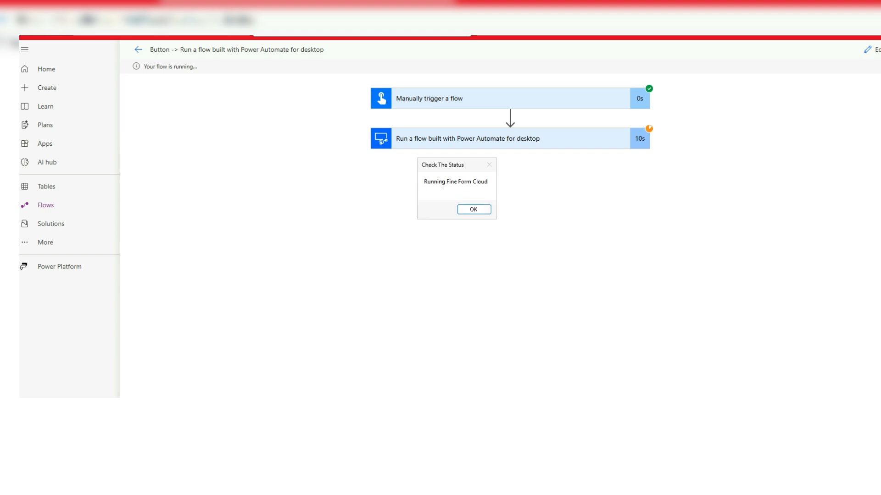
- Check the text in the "Check The Status" message box, dismiss it, and return the cloud flow to editing
left_click_drag(439, 183, 479, 181)
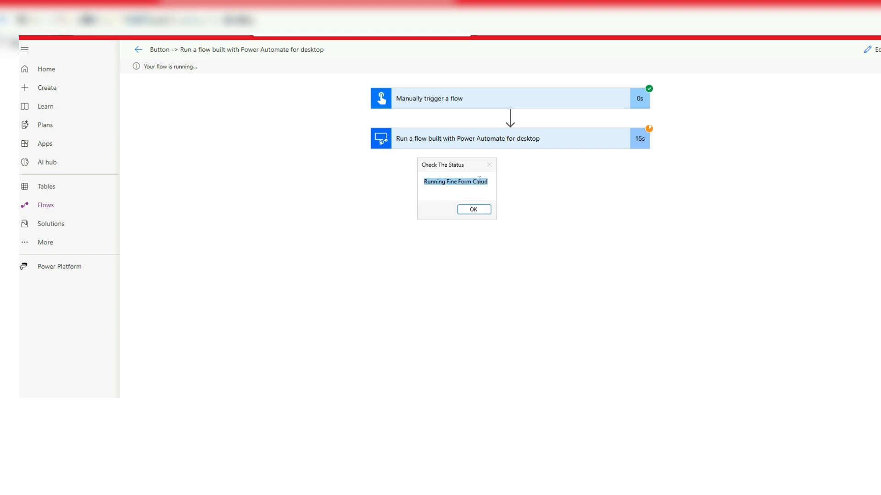
left_click(485, 213)
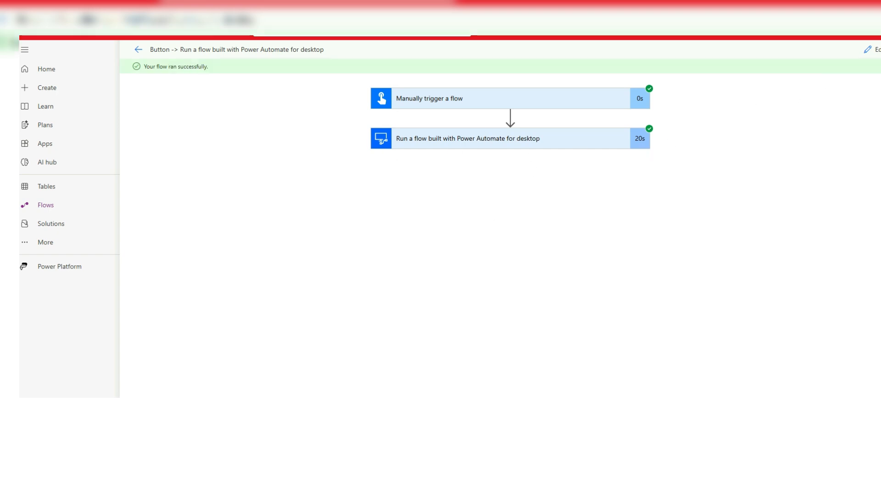
left_click(868, 49)
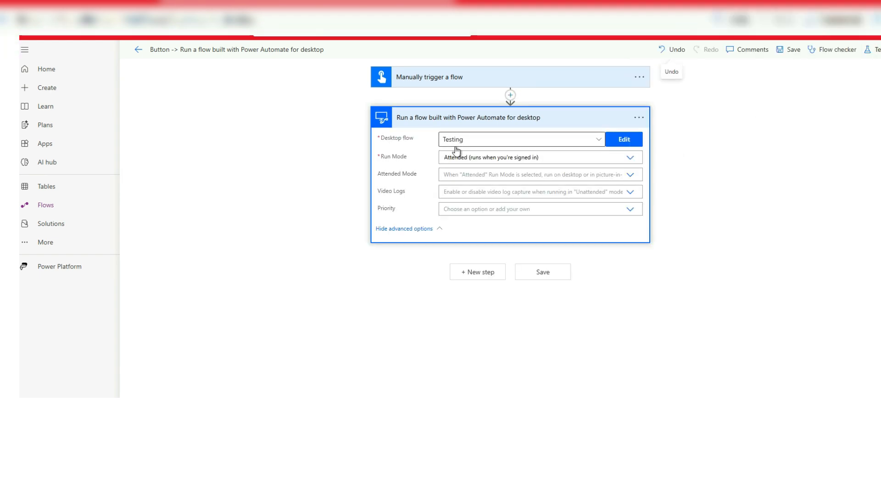
- Switch to the Testing flow in the Power Automate for desktop designer and begin a new input variable
mouse_move(520, 407)
left_click(553, 373)
left_click(377, 118)
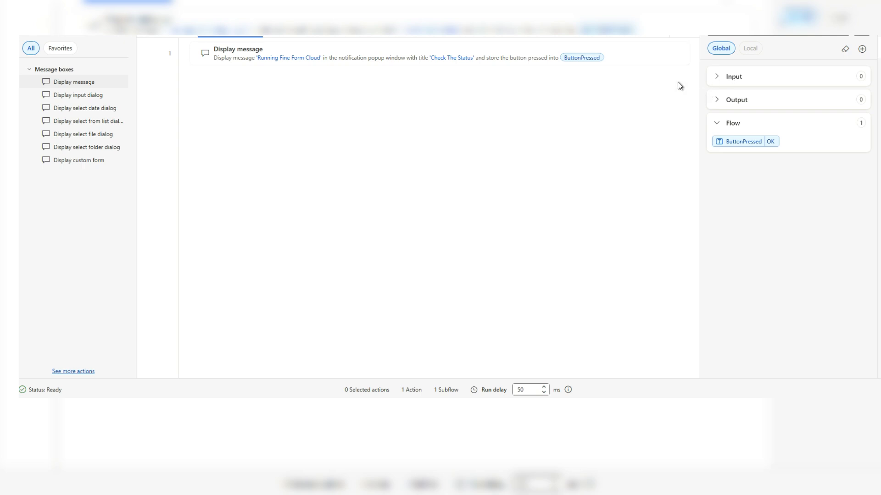
left_click(719, 79)
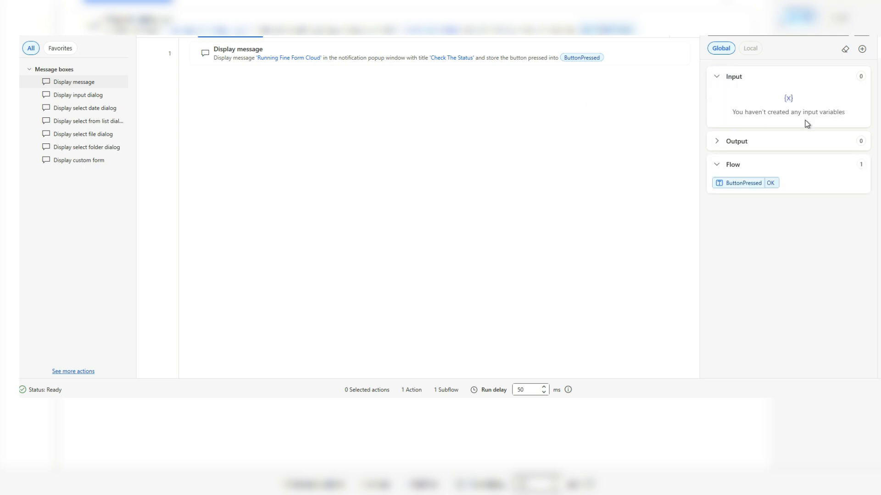
left_click(863, 50)
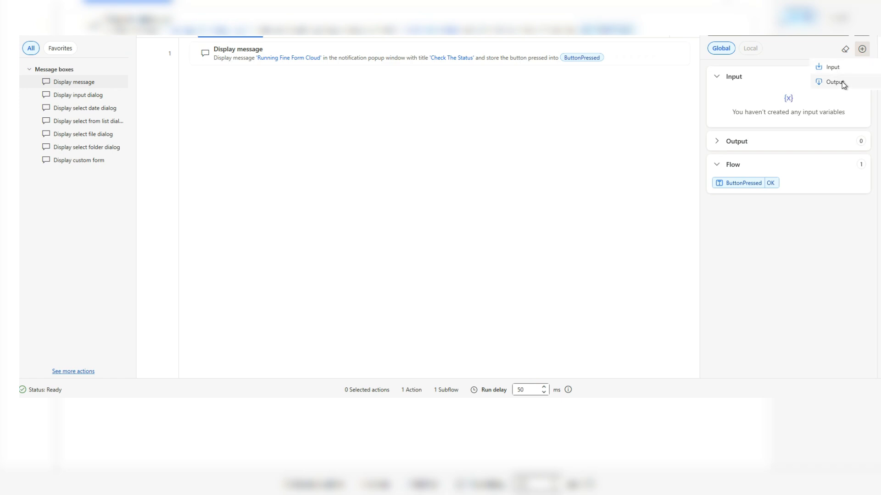
left_click(846, 68)
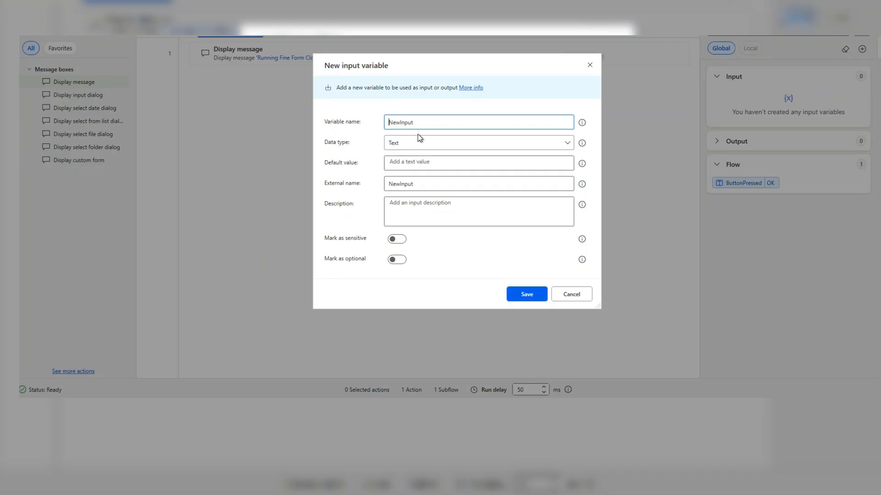
- Set the NewInput variable's data type to Number, create the variable, and save the desktop flow
double_click(435, 123)
left_click(410, 144)
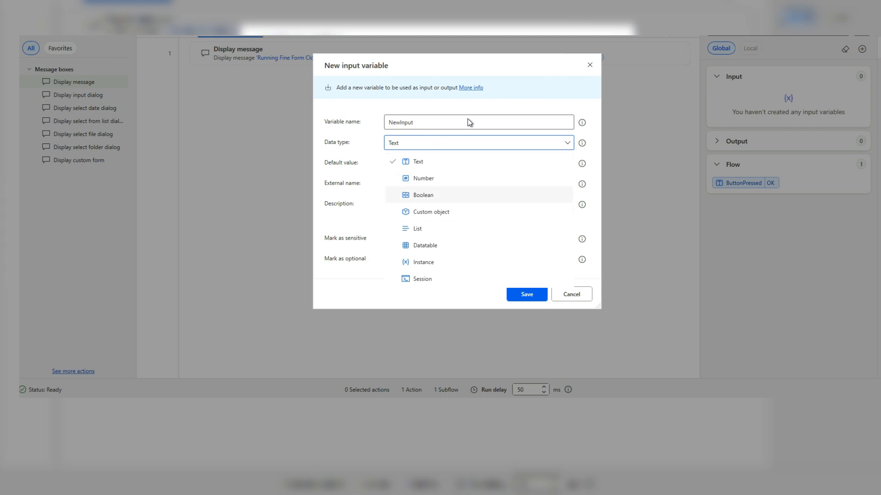
left_click(479, 103)
left_click(435, 142)
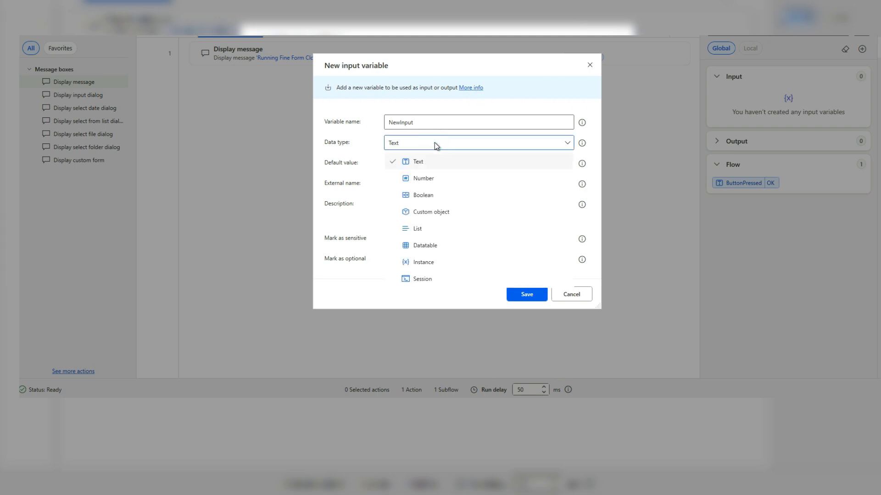
left_click(428, 180)
left_click_drag(405, 163, 362, 165)
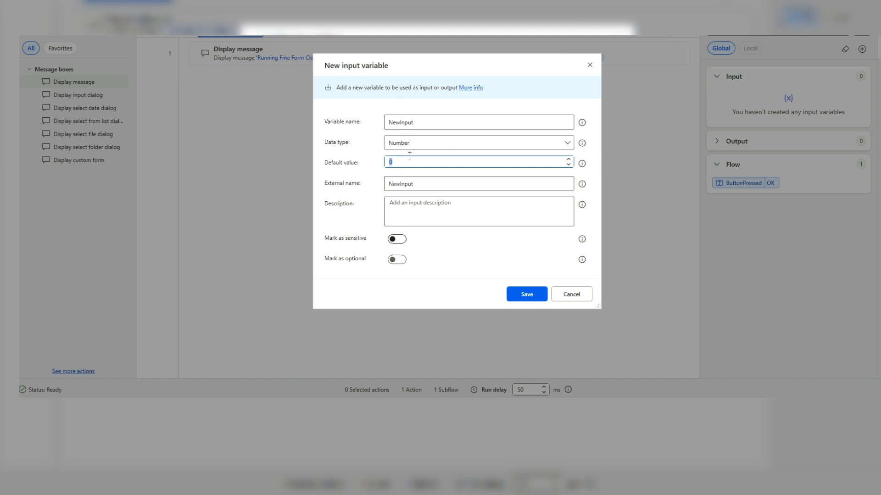
left_click(526, 296)
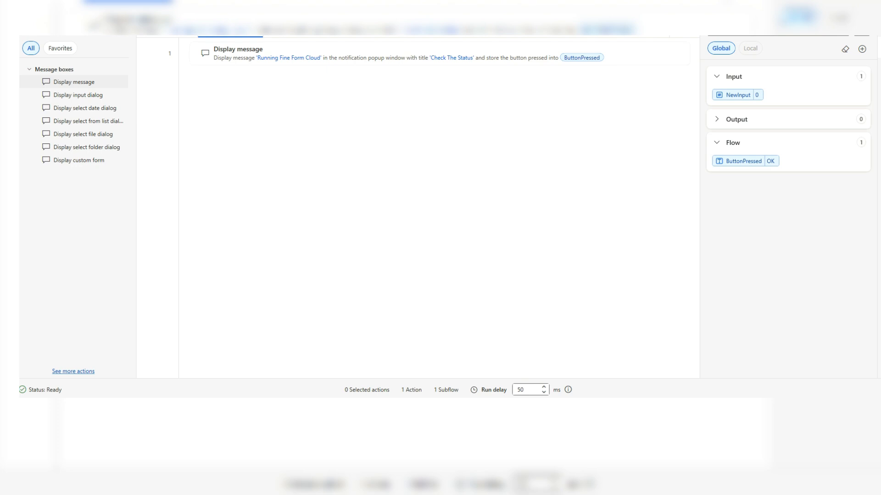
key("ctrl+s")
- Return to the cloud flow in the browser, refresh the action's desktop flow list, and reselect Testing
mouse_move(522, 407)
left_click(558, 375)
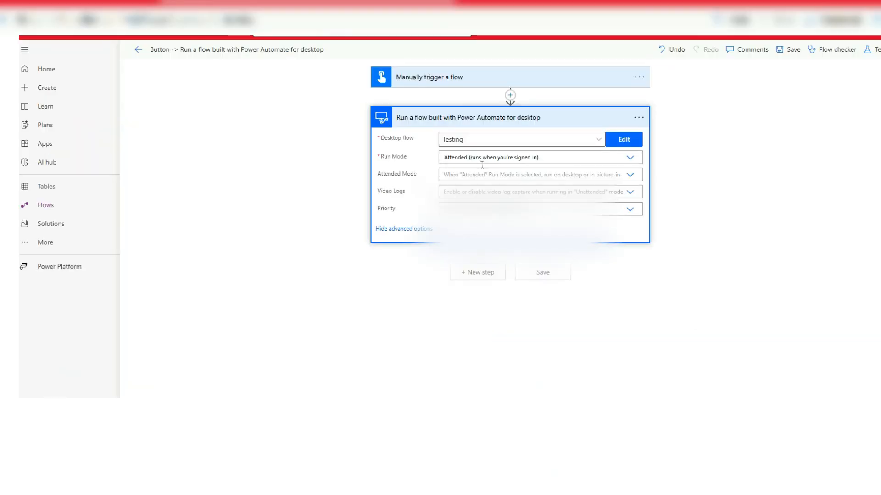
left_click(599, 140)
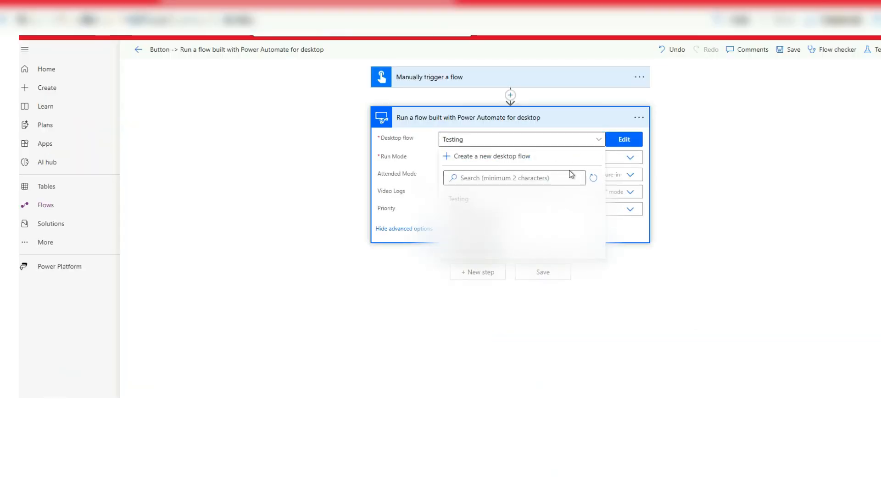
left_click(594, 179)
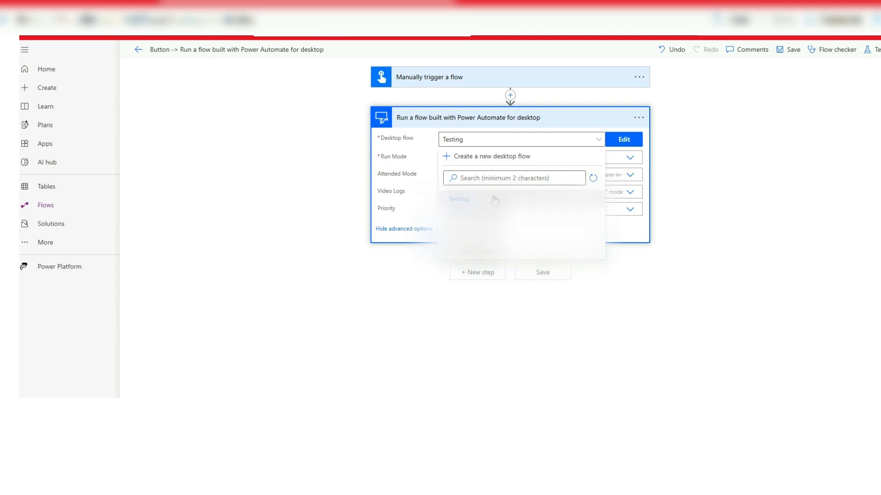
left_click(474, 202)
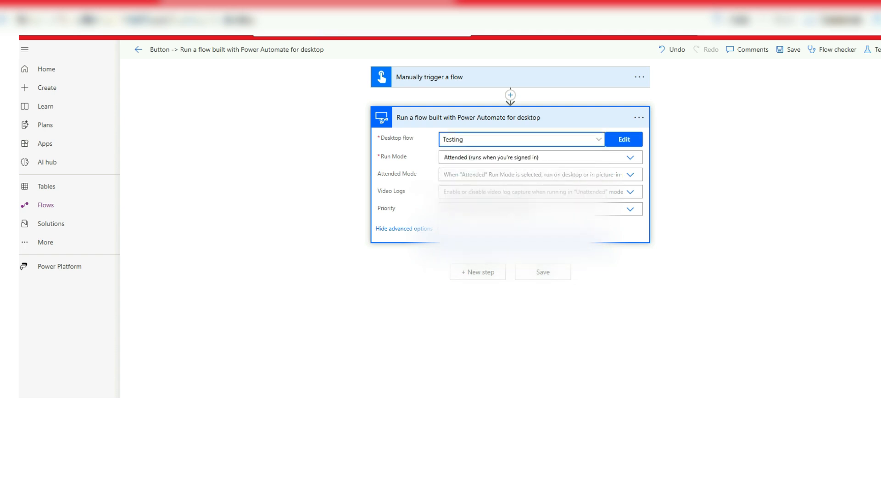
- Delete the existing desktop flow action and add a new "Run a flow built with Power Automate for desktop" action
left_click(639, 118)
left_click(687, 246)
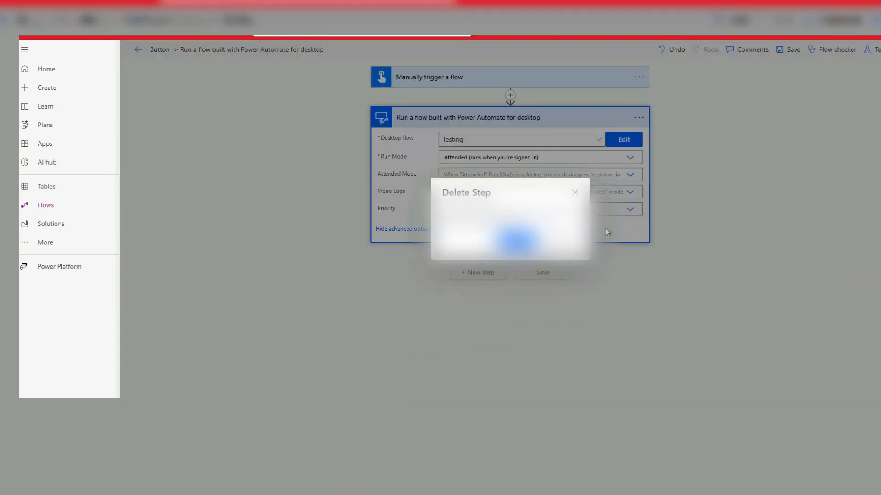
left_click(514, 239)
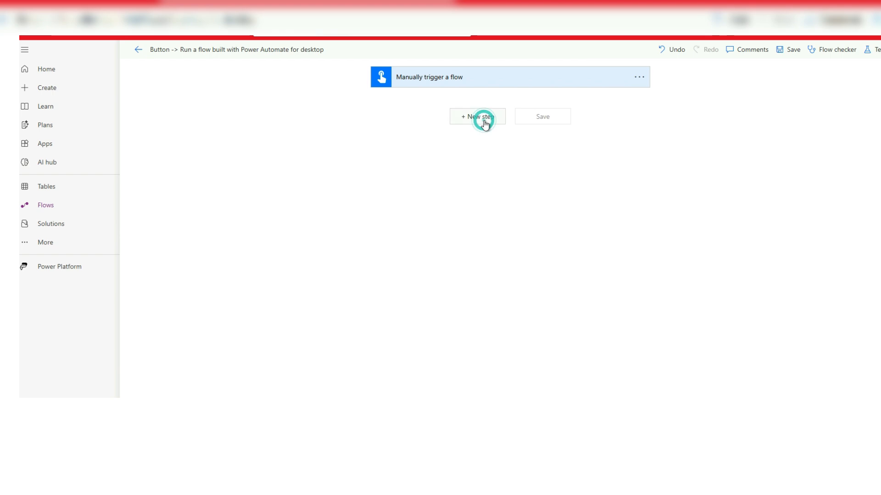
left_click(484, 119)
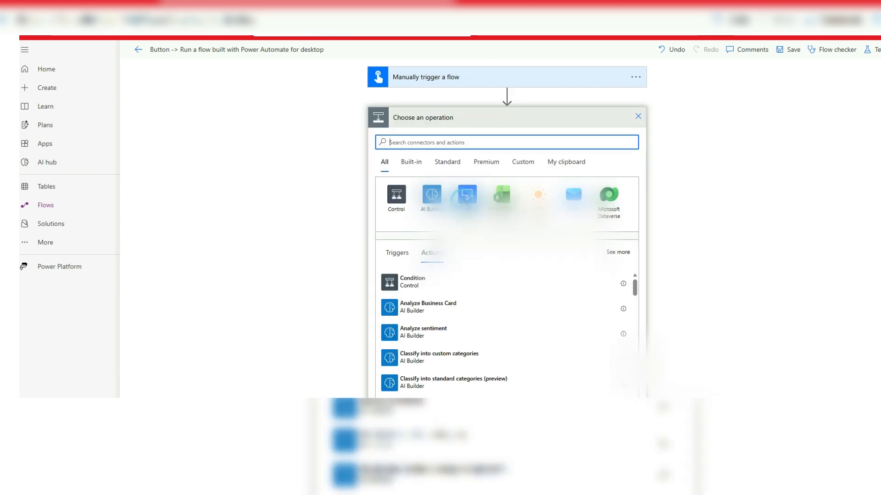
left_click(467, 197)
left_click(512, 193)
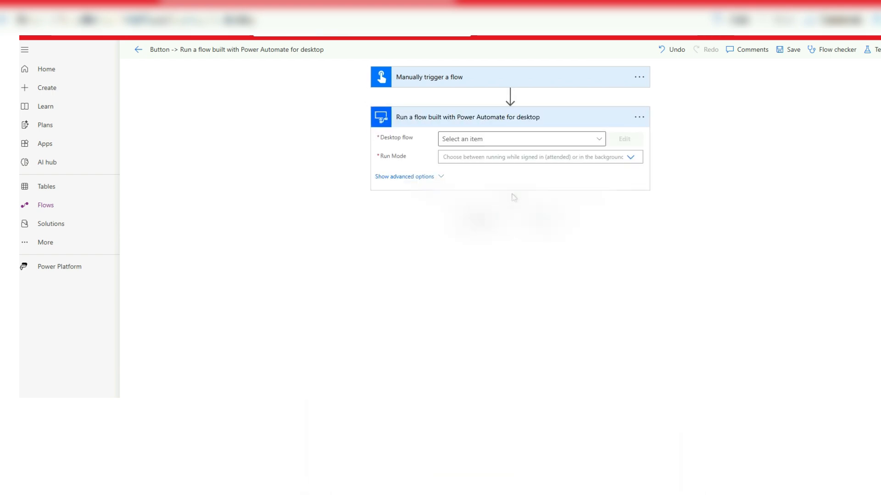
- Set the new action to run the Testing desktop flow in Attended mode
left_click(596, 141)
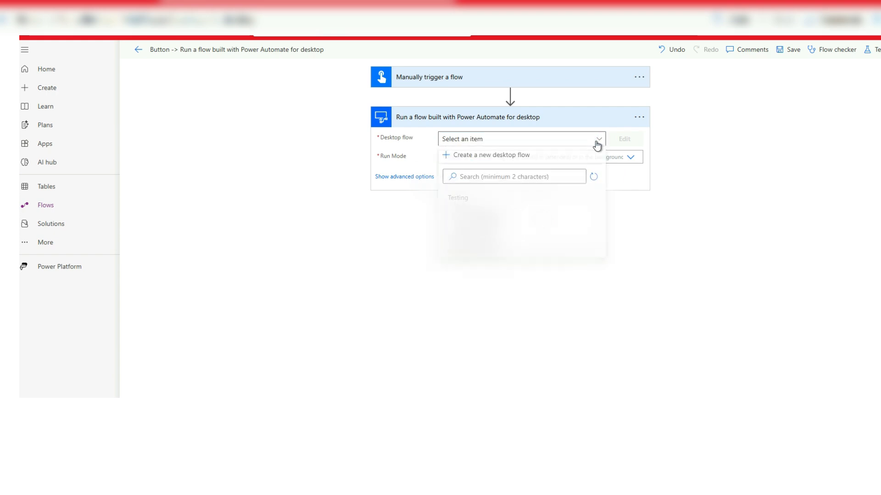
left_click(465, 201)
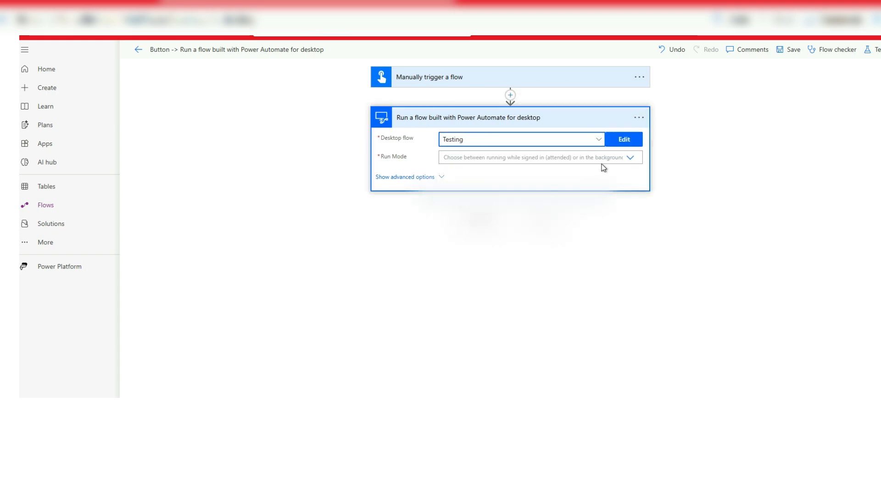
left_click(628, 158)
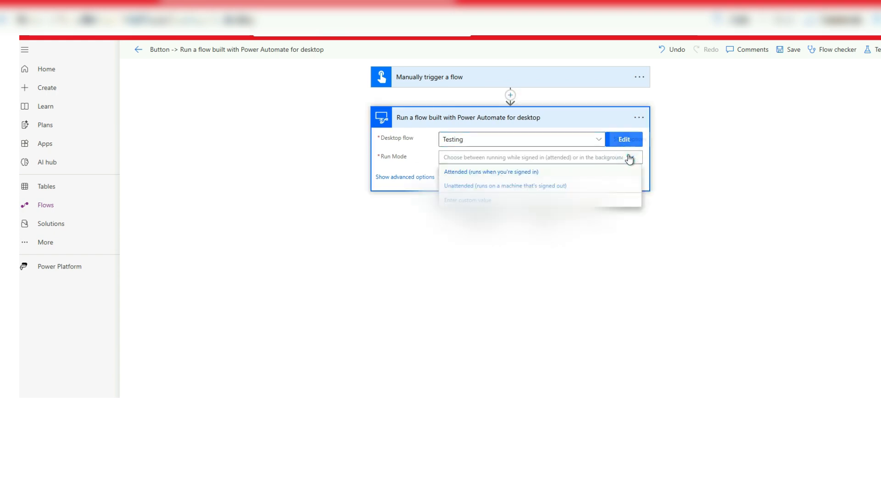
left_click(519, 173)
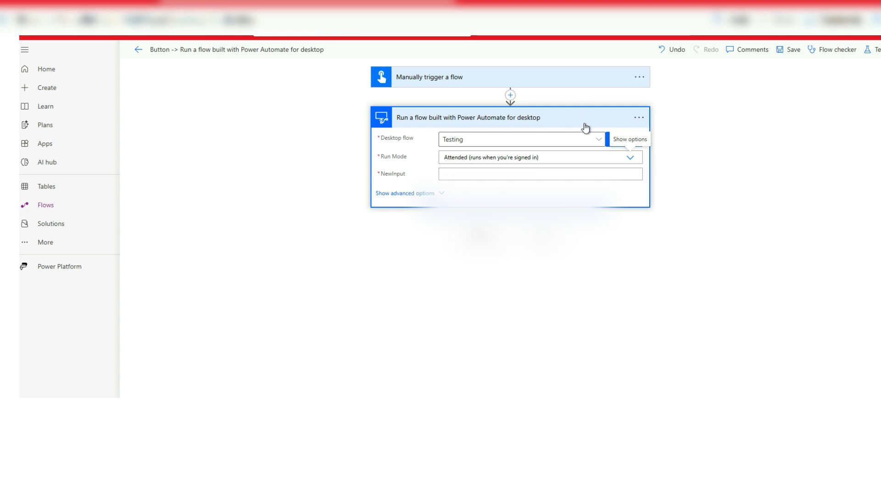
left_click(484, 175)
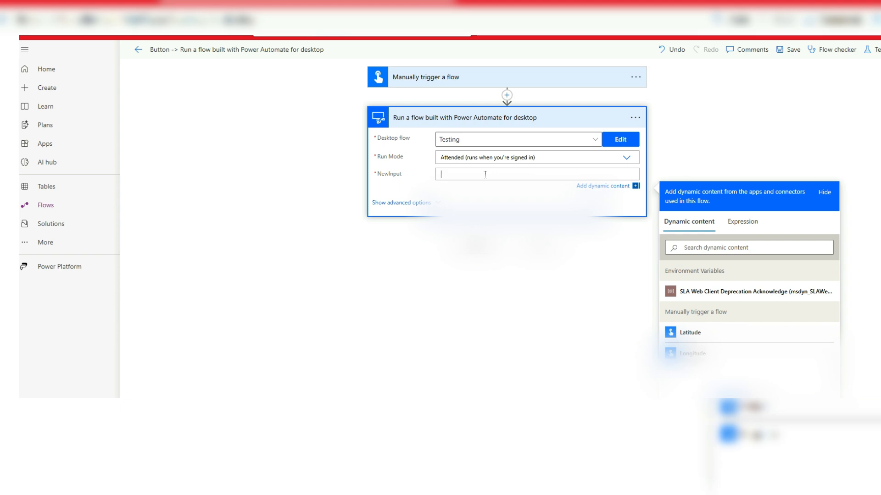
type("1234567890")
left_click(596, 204)
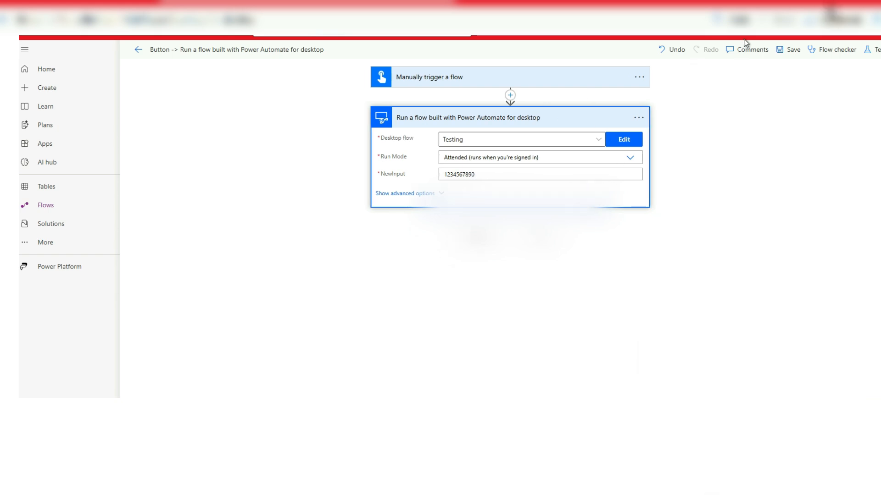
left_click(785, 51)
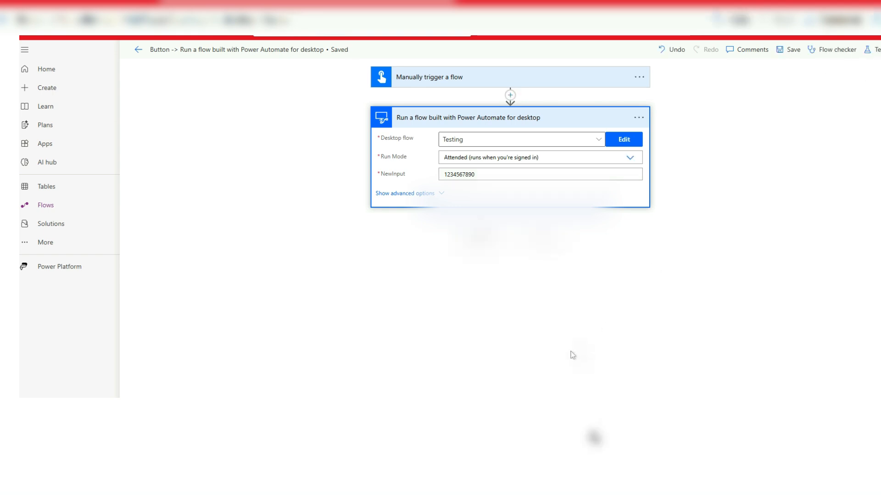
- Switch to the Testing flow in the desktop designer and duplicate its Display message action
mouse_move(521, 406)
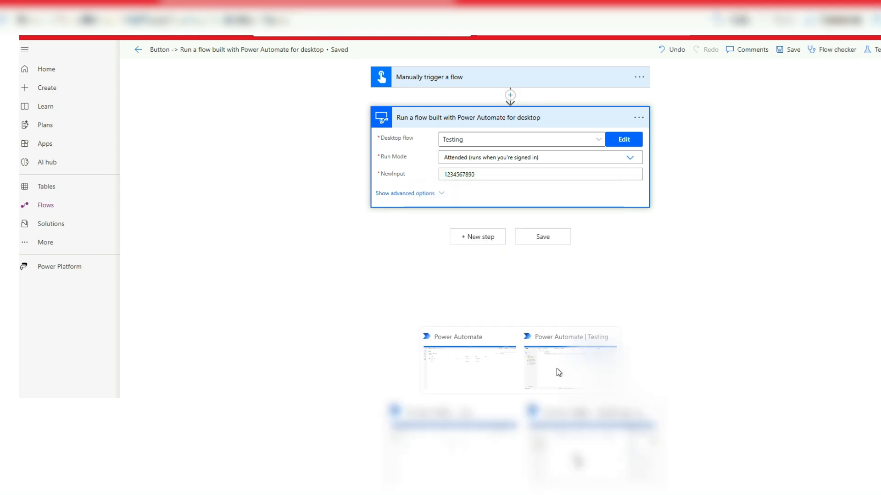
left_click(554, 364)
left_click(294, 59)
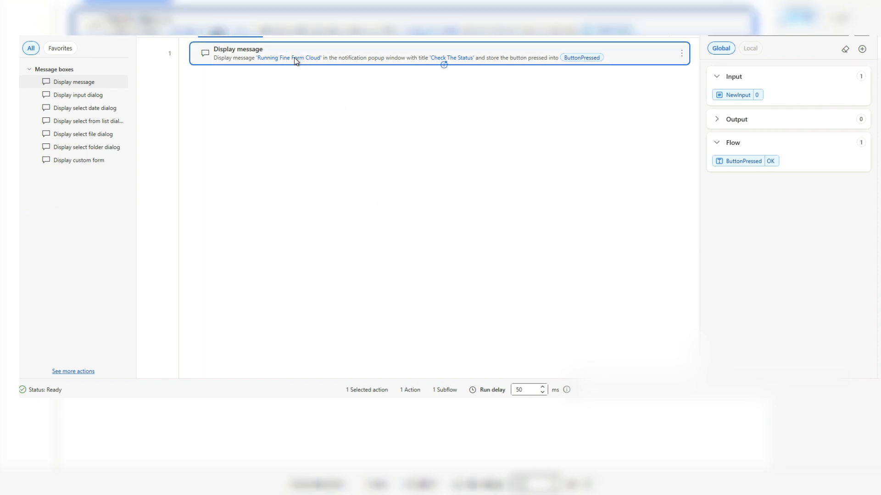
key("ctrl+c")
key("ctrl+v")
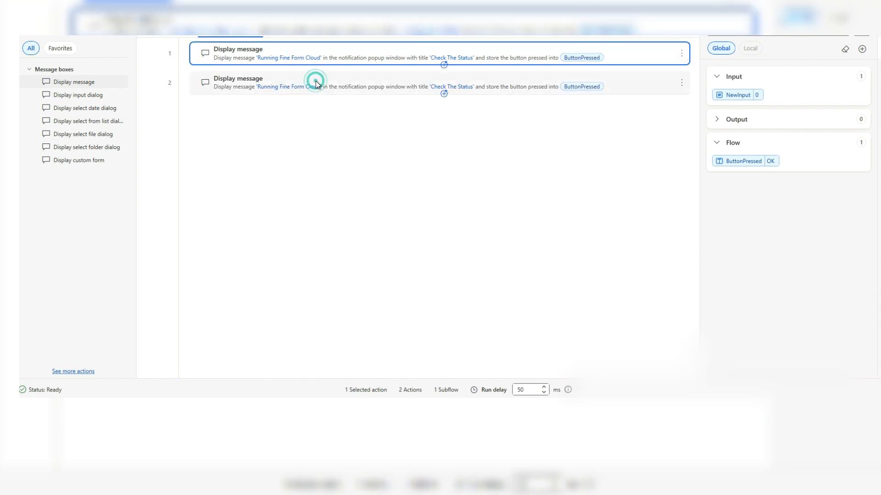
- Replace the message text in the second Display message action with the NewInput input variable
key("Return")
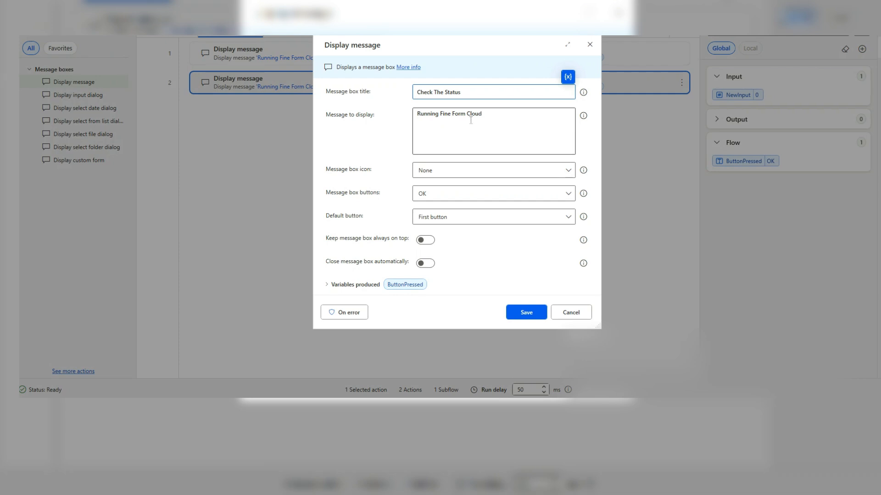
left_click_drag(489, 114, 360, 116)
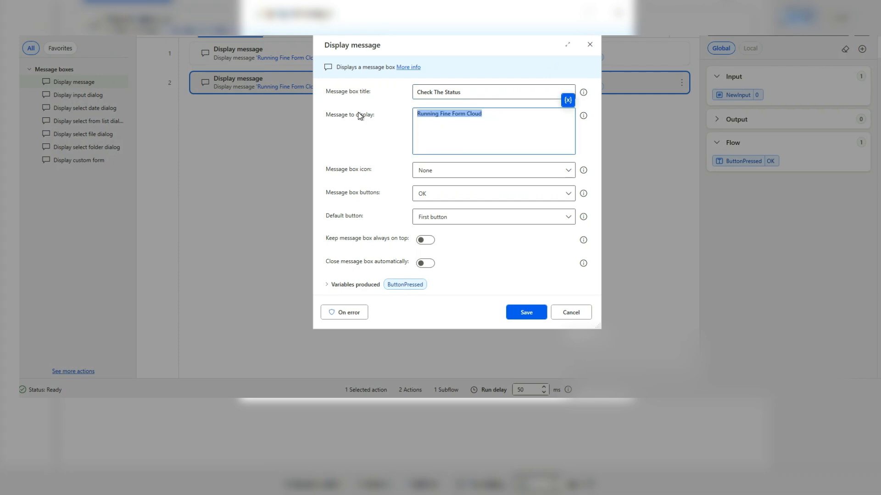
key("BackSpace")
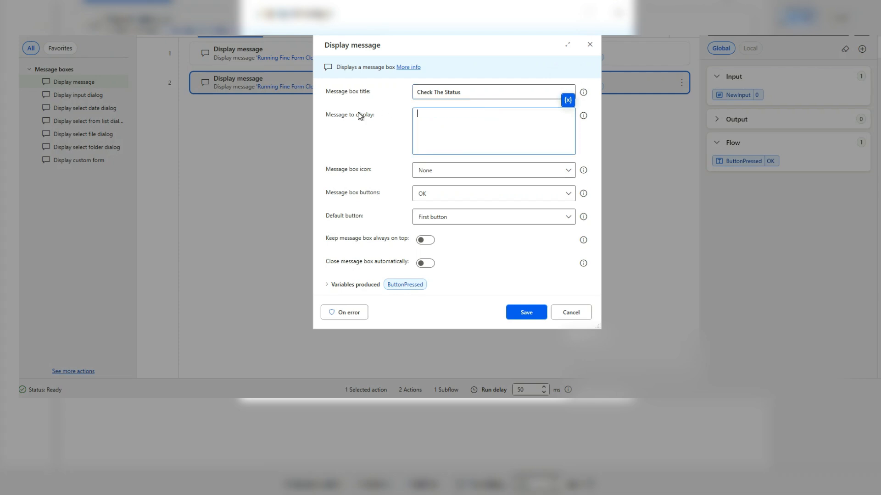
left_click(567, 101)
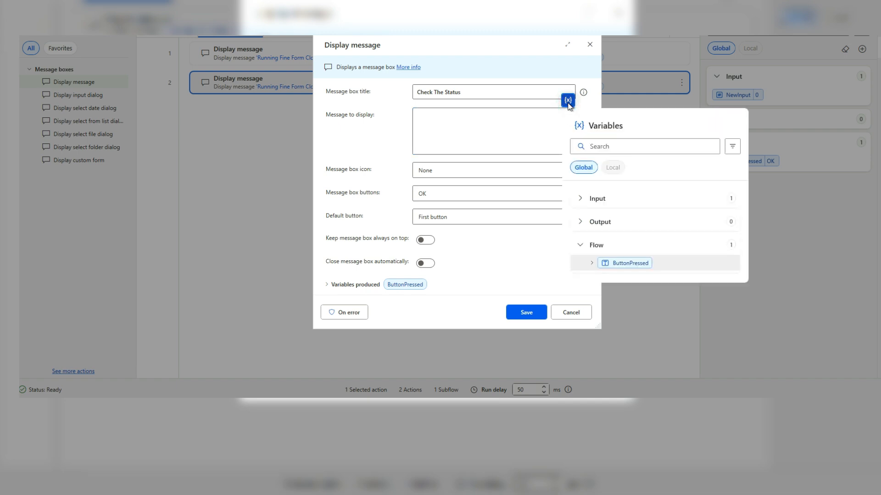
left_click(581, 200)
left_click(581, 200)
left_click(587, 199)
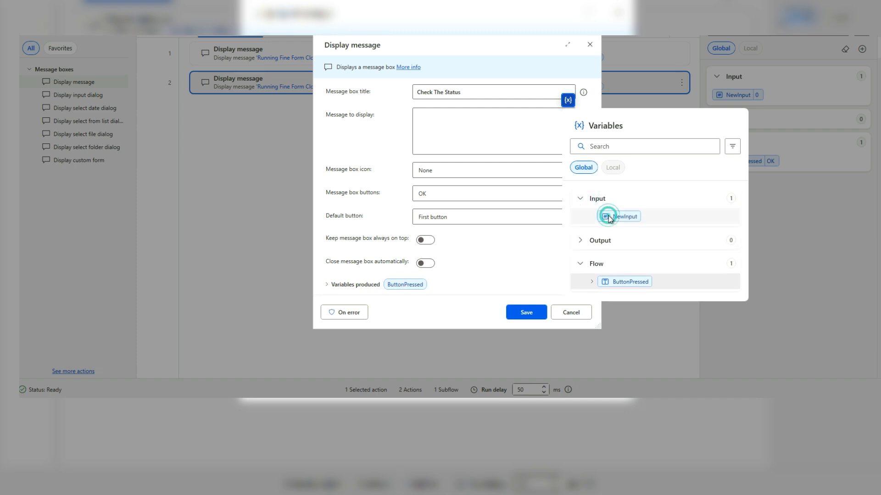
left_click(608, 217)
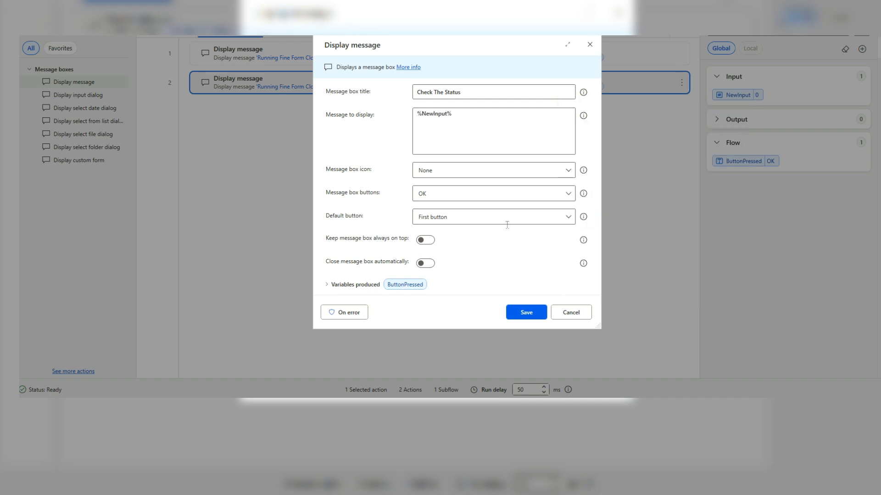
- Put the label "User Input Value :" before %NewInput% in the message and save the action
left_click(465, 108)
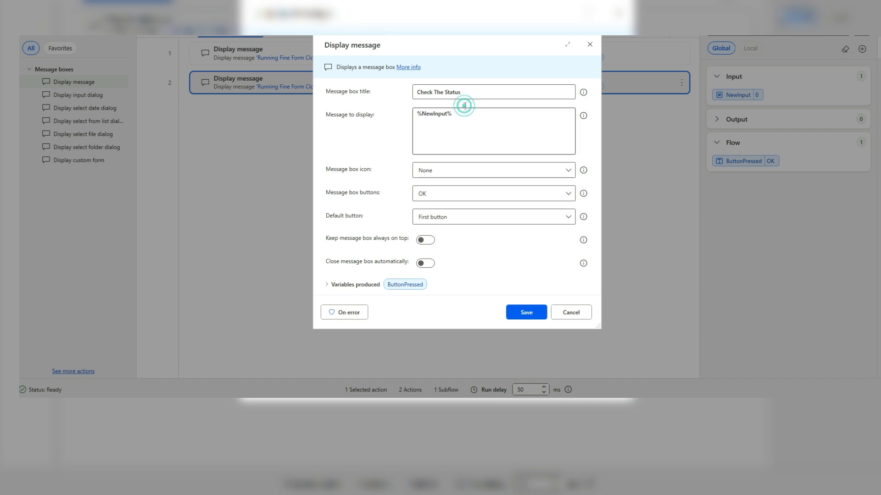
left_click(465, 112)
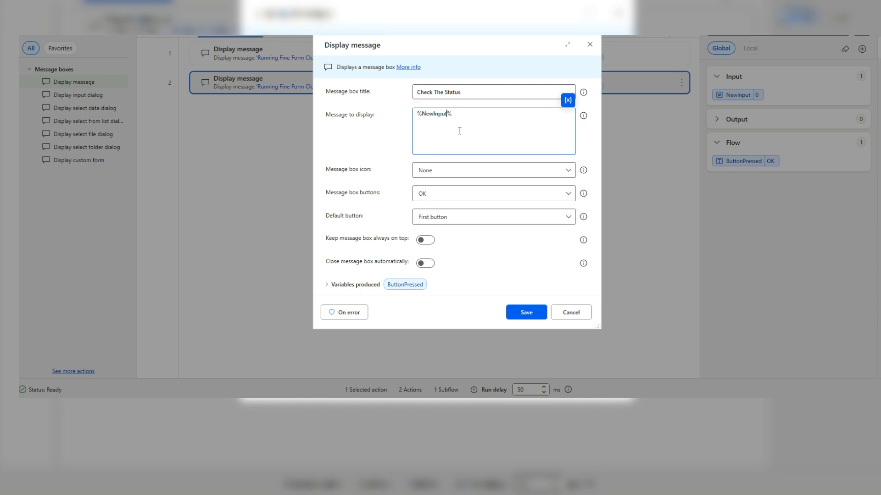
key("Home")
type("User Input Value  :")
left_click(520, 313)
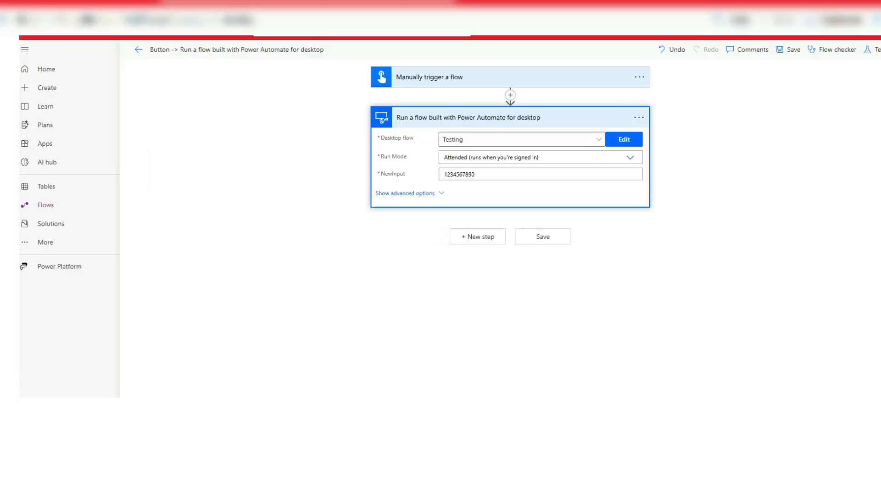
- Delete the existing desktop flow action and add a new Run a flow built with Power Automate for desktop action under the trigger
left_click(639, 117)
left_click(677, 250)
left_click(527, 239)
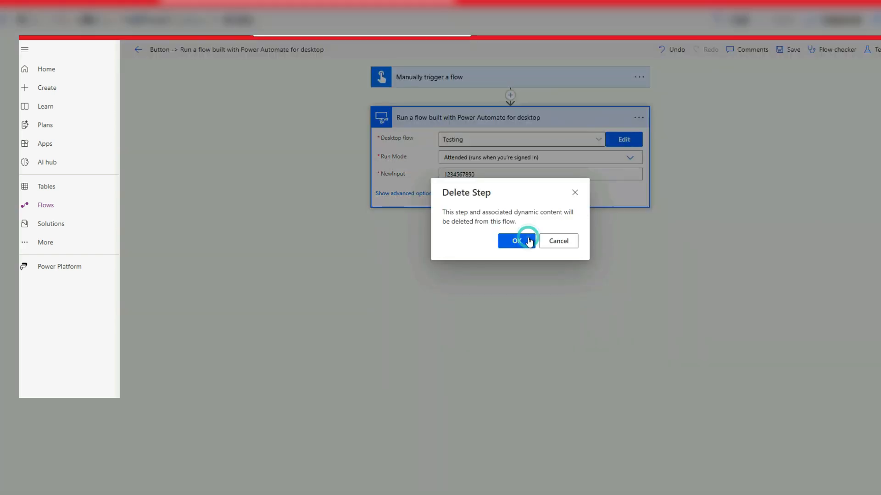
left_click(487, 120)
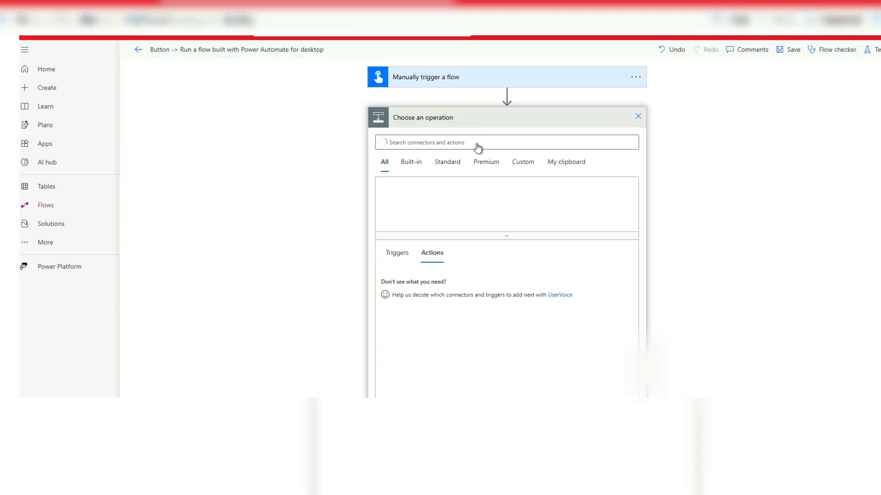
left_click(467, 202)
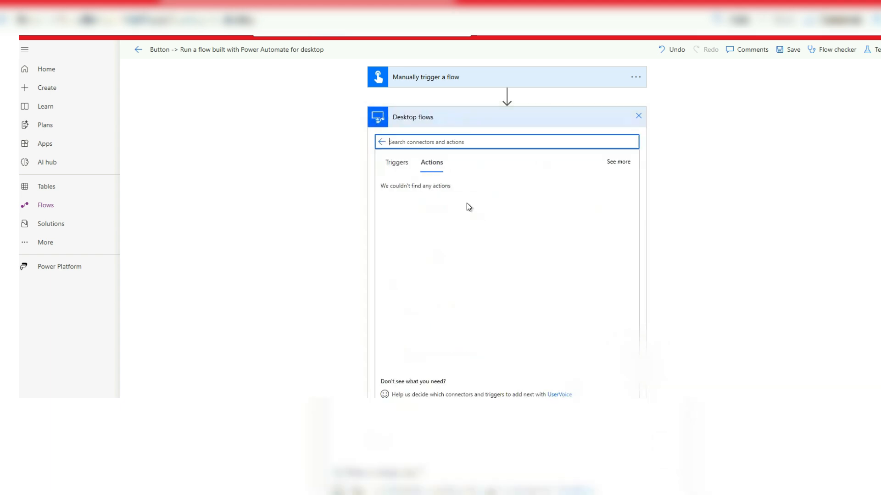
left_click(459, 202)
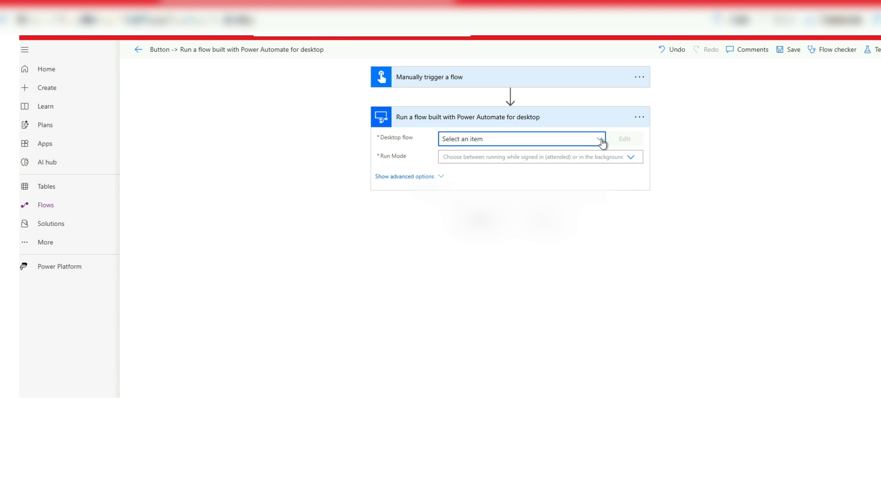
left_click(602, 139)
left_click(458, 199)
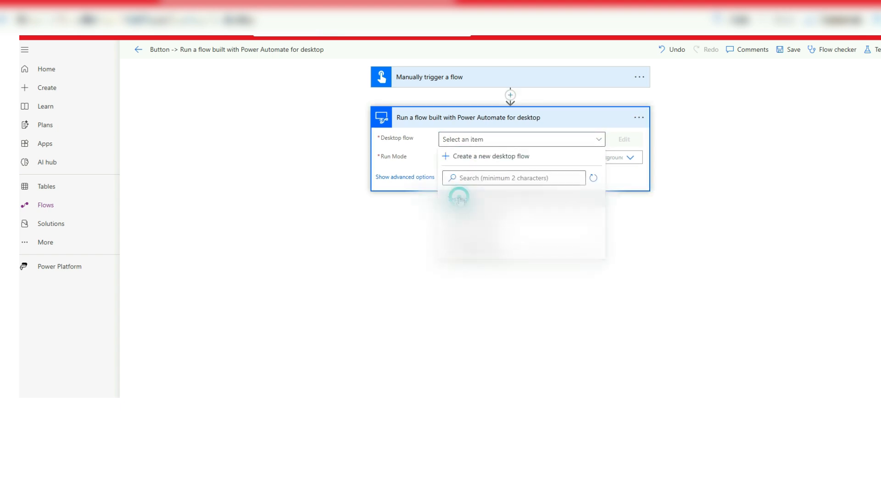
left_click(630, 158)
left_click(489, 177)
type("1234567890")
left_click(716, 98)
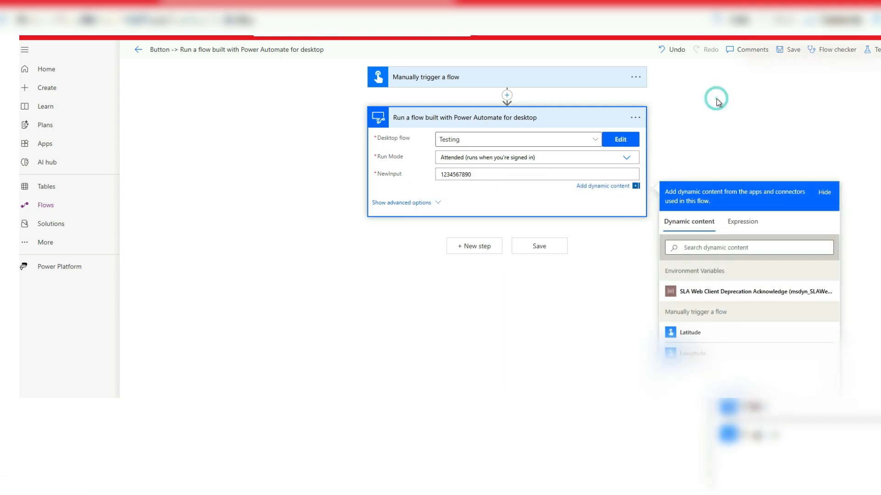
- Save the cloud flow and run a manual test of it
left_click(876, 50)
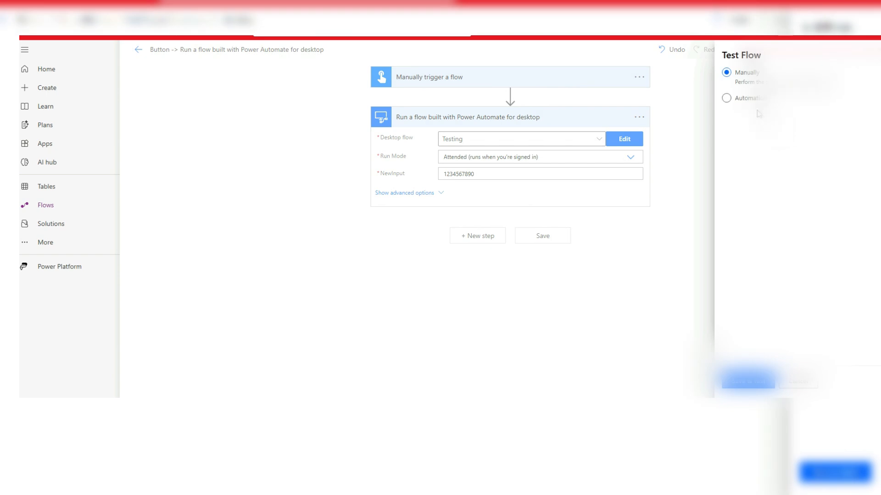
left_click(751, 386)
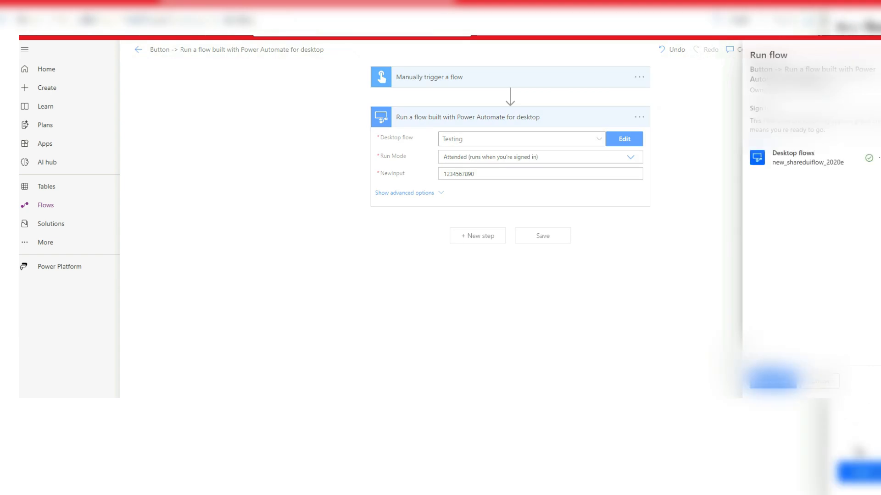
left_click(767, 385)
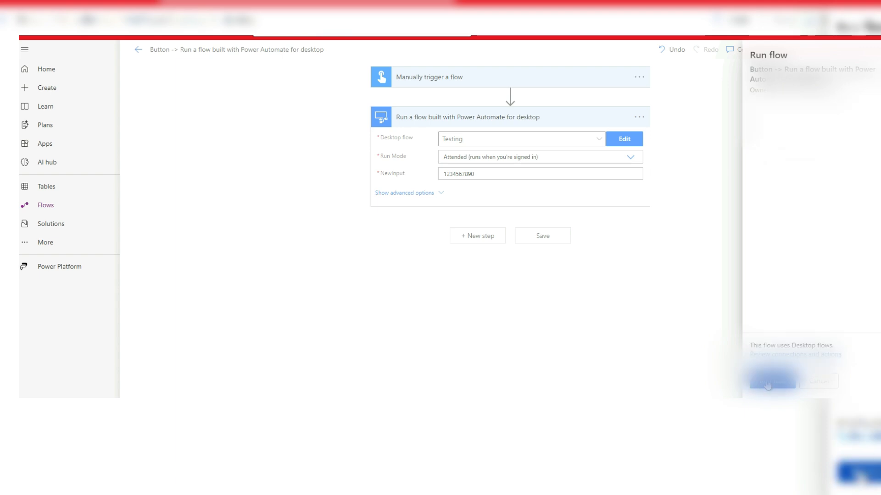
left_click(767, 385)
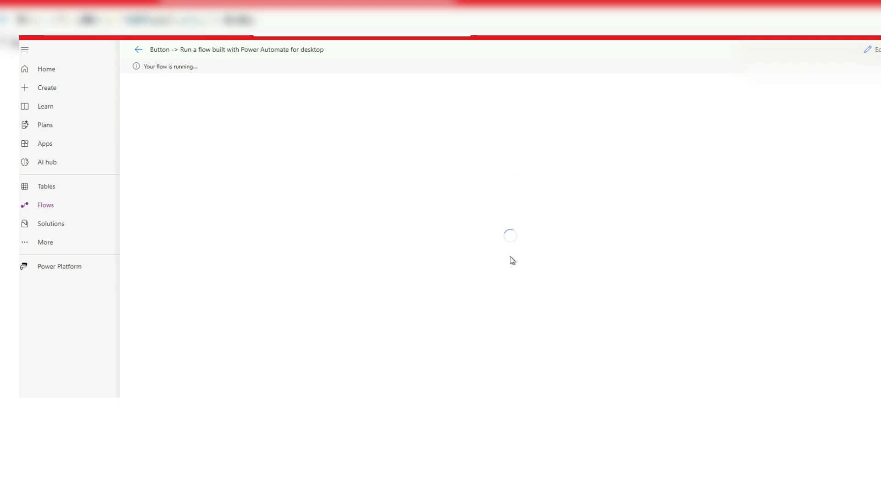
- Expand the running desktop flow action and examine the NewInput value passed to it
left_click(611, 146)
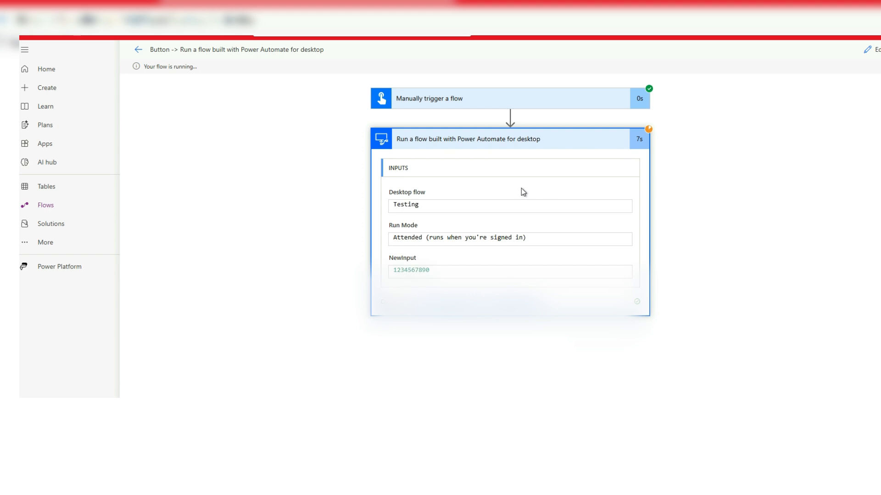
left_click_drag(439, 270, 393, 271)
left_click_drag(450, 274, 393, 271)
left_click(439, 271)
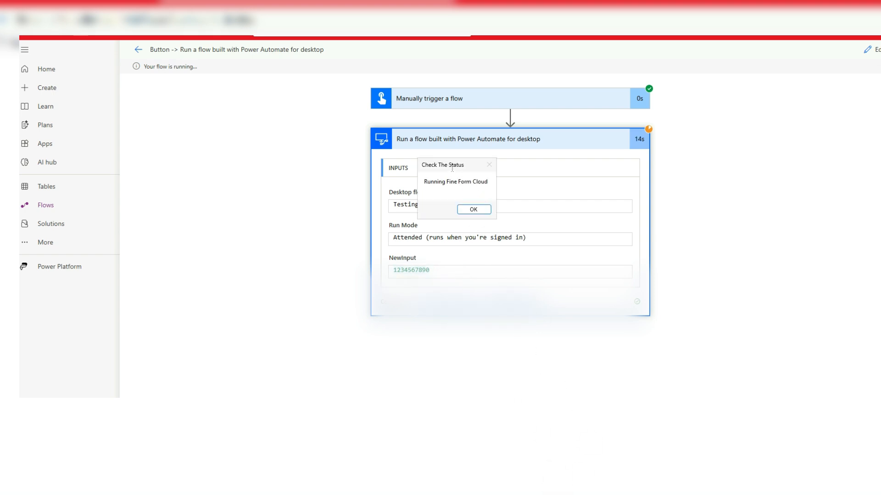
- Move the two Check The Status messages aside to read them and acknowledge each one
left_click_drag(475, 161, 500, 152)
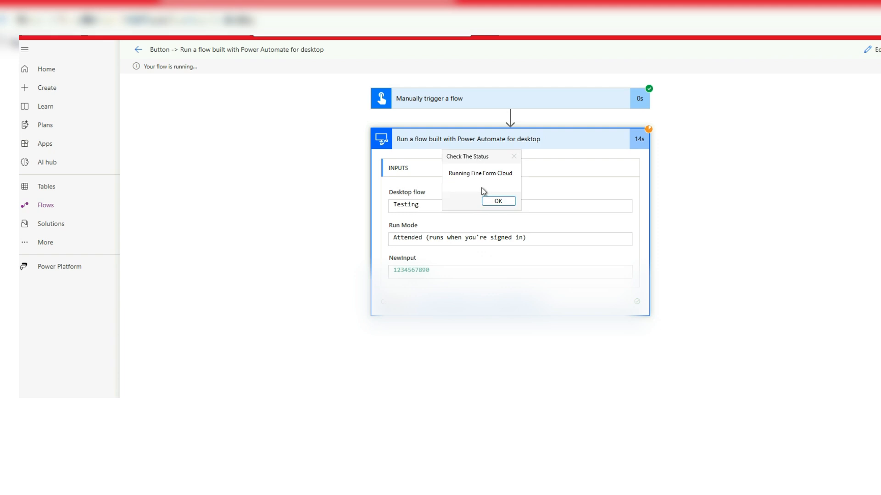
left_click(495, 201)
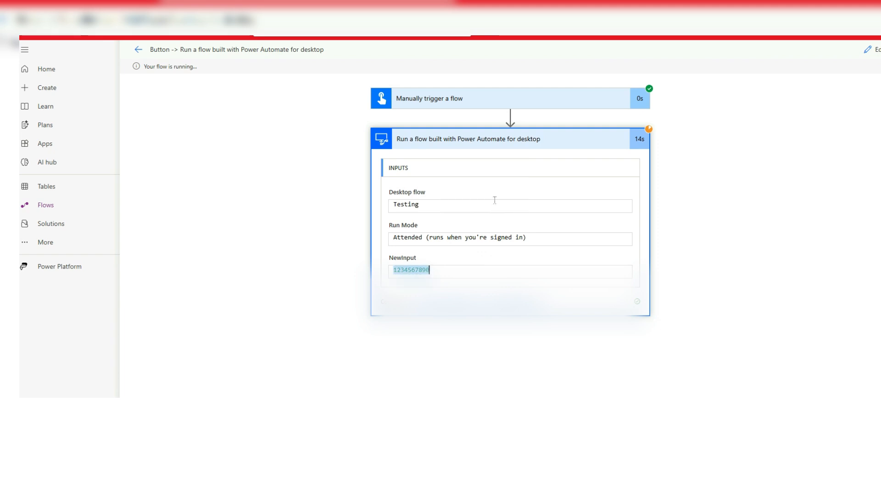
left_click(452, 168)
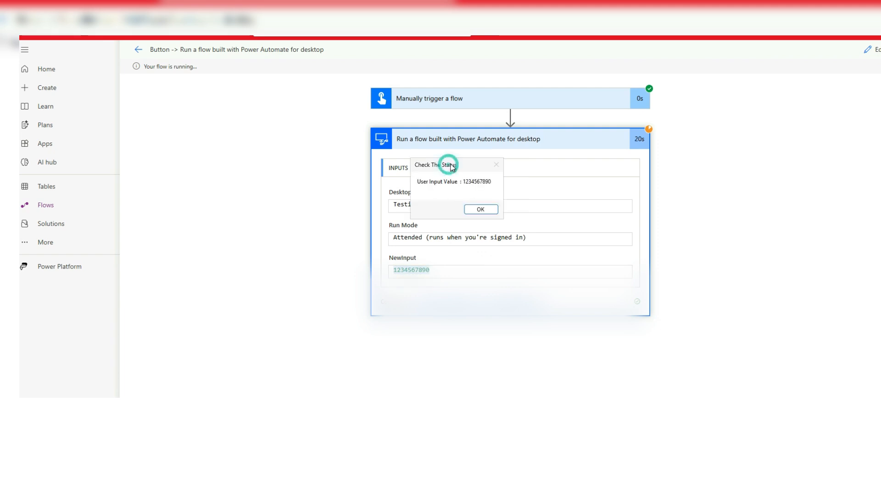
left_click_drag(451, 168, 473, 146)
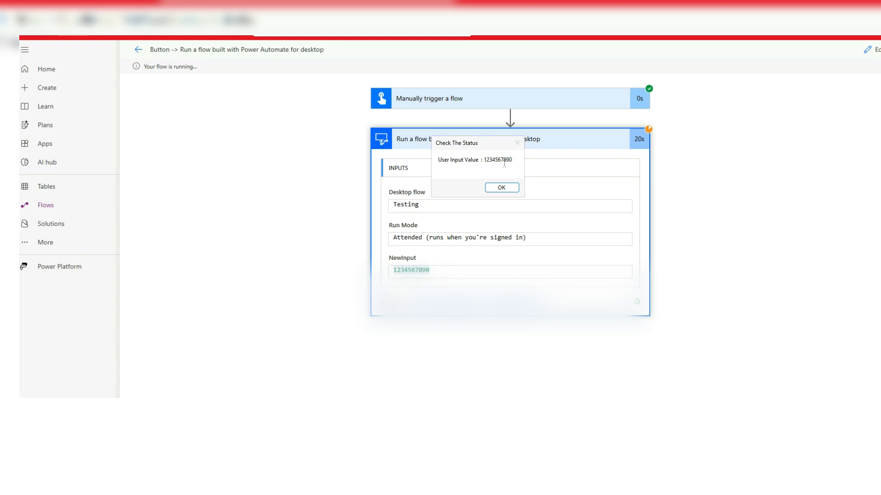
left_click(504, 187)
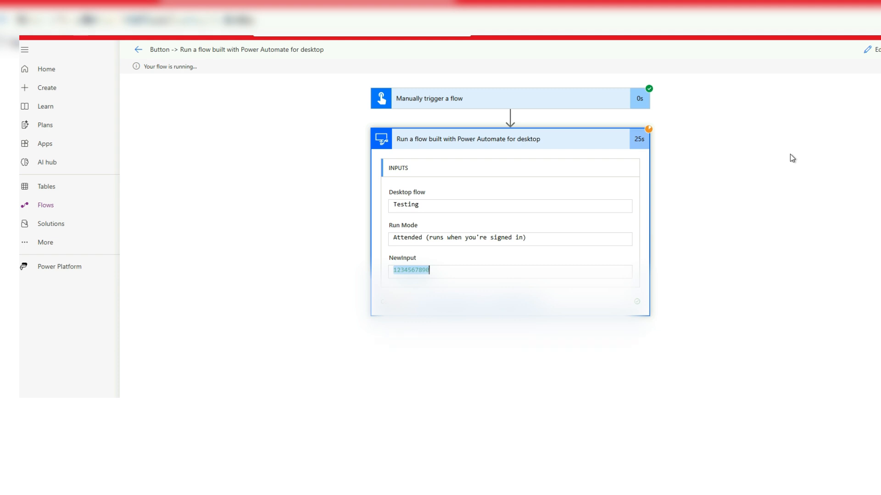
left_click(875, 54)
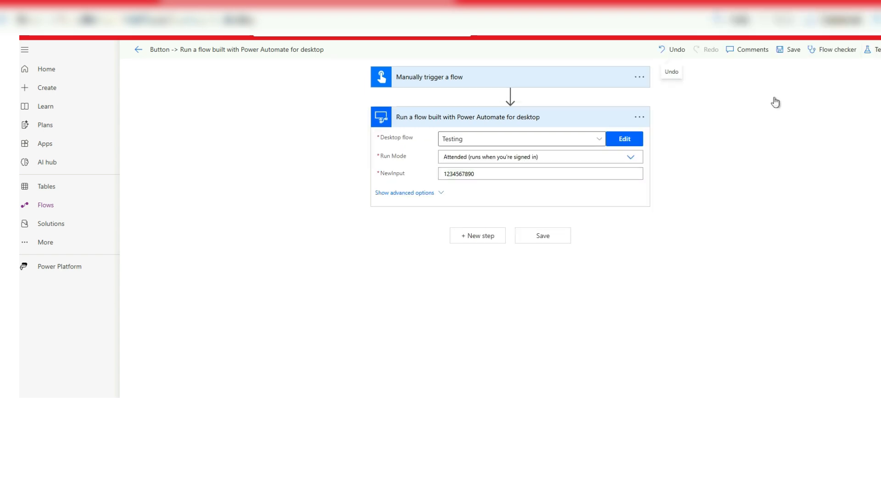
double_click(499, 173)
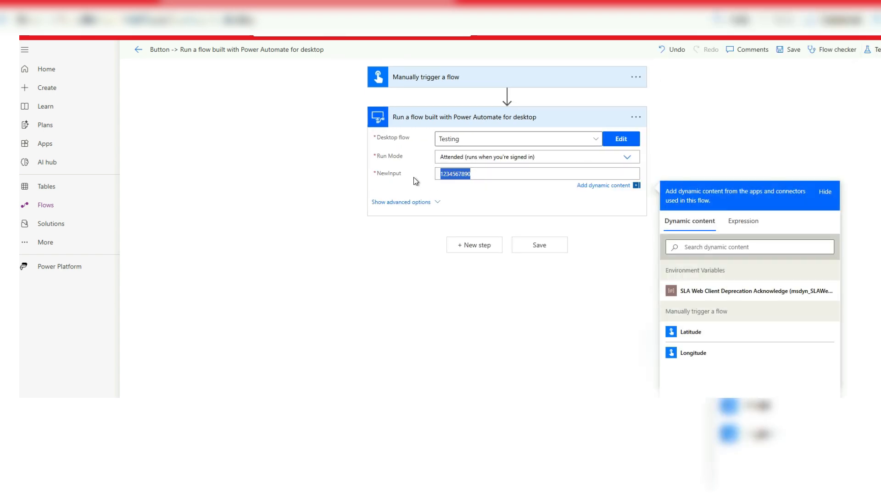
key("BackSpace")
type("7776")
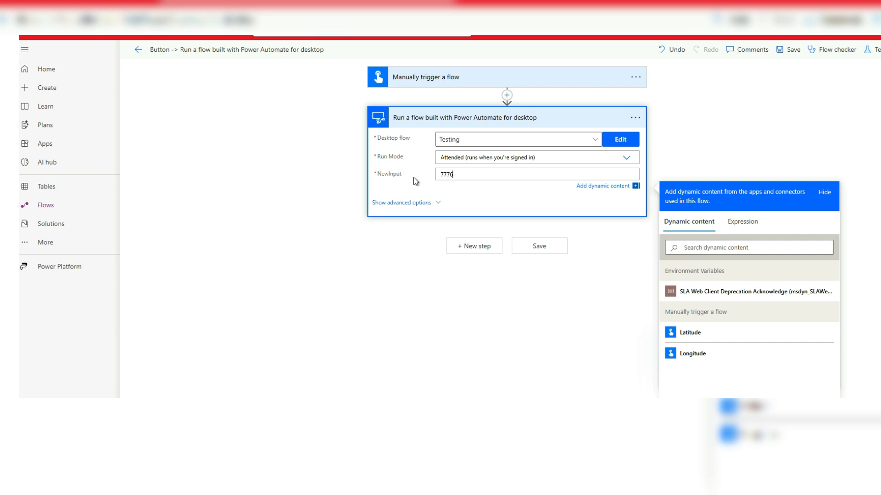
type("7567u666r6578455657")
key("ctrl+a")
type("64765757867857576579575753543")
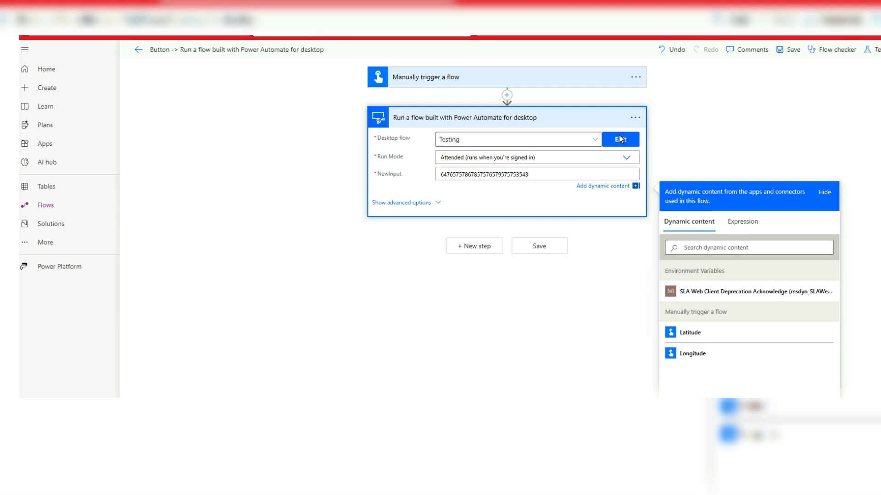
- Save the cloud flow with the changed input and start another manual test run
left_click(874, 50)
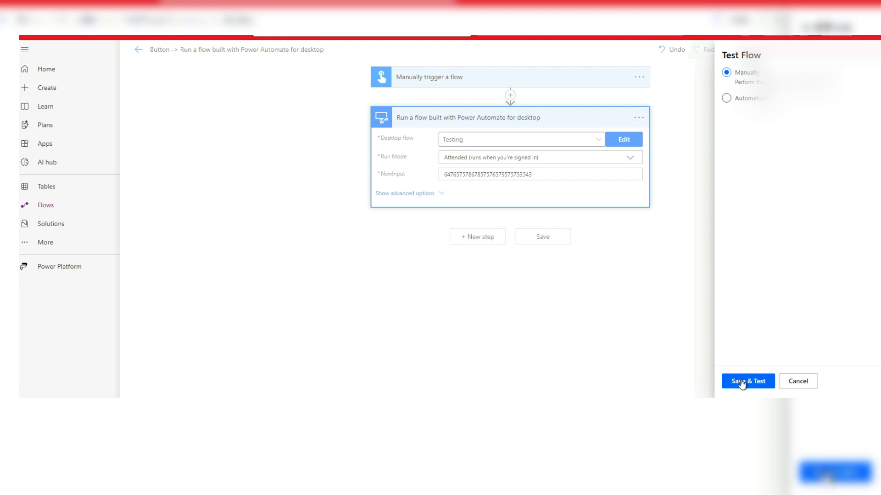
left_click(741, 380)
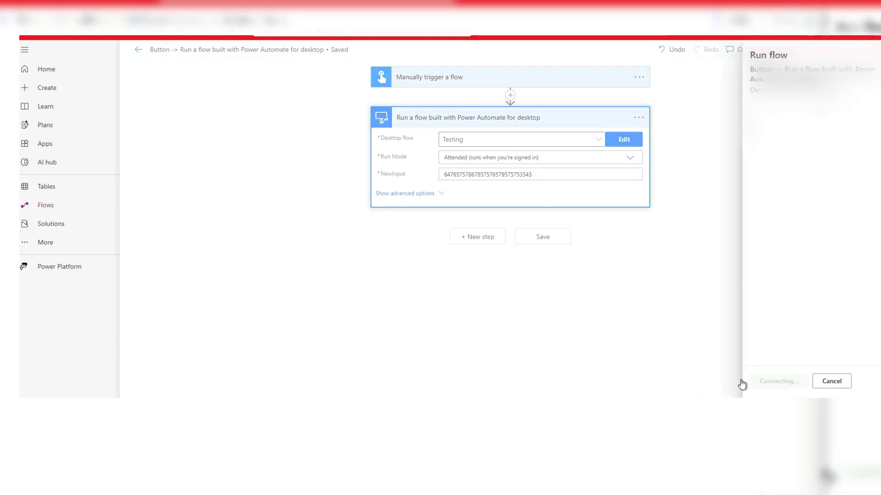
left_click(758, 379)
left_click(760, 381)
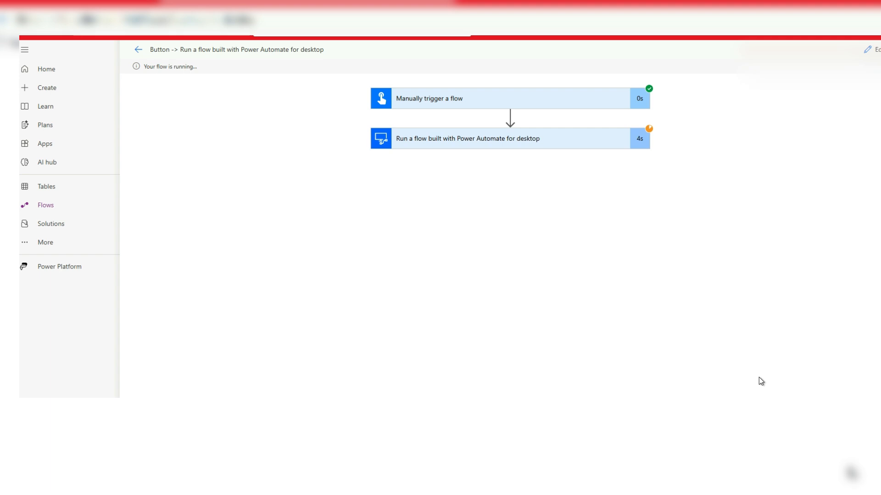
- Compare the action's NewInput value with the displayed messages, acknowledge both messages, and reopen the cloud flow for editing
left_click(590, 144)
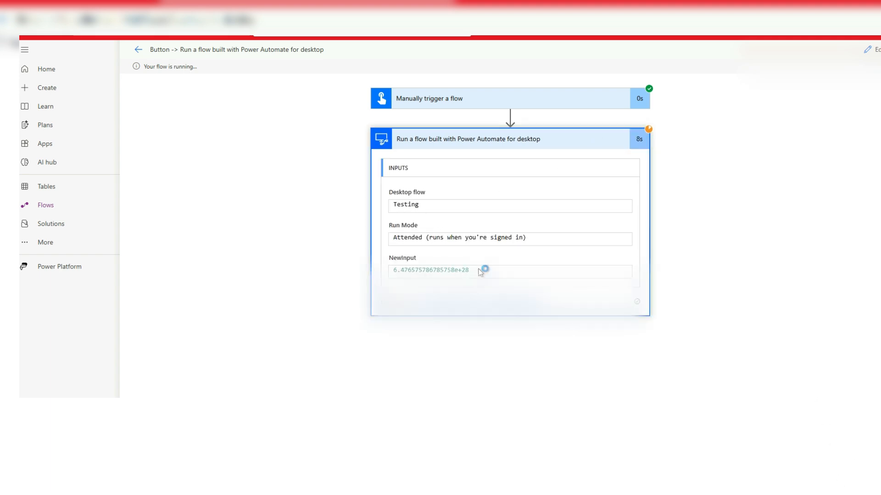
left_click_drag(477, 270, 393, 270)
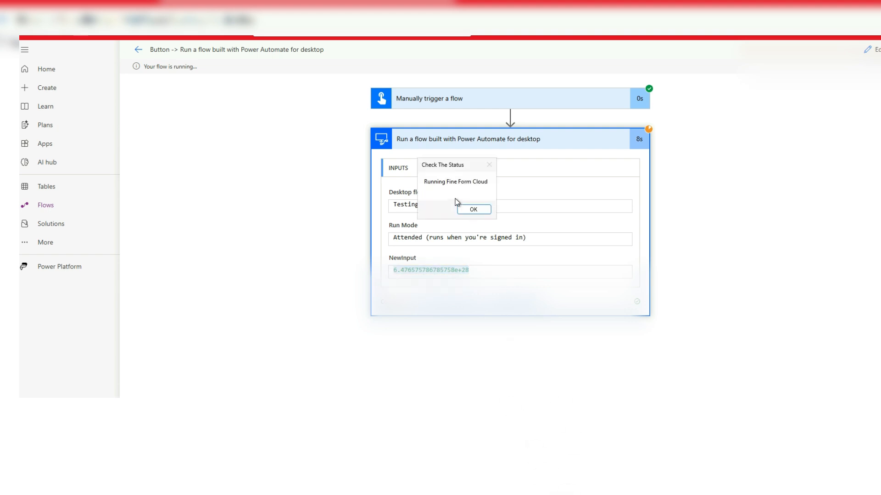
left_click(465, 209)
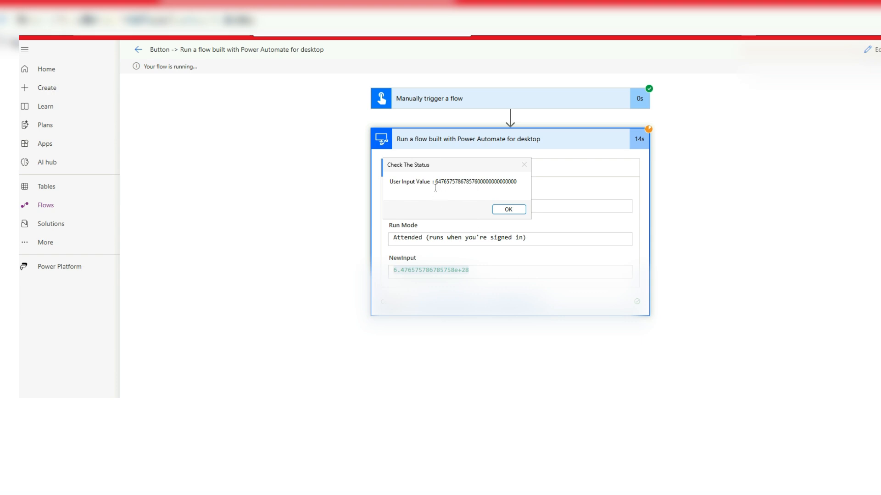
left_click_drag(436, 187, 543, 179)
left_click(511, 183)
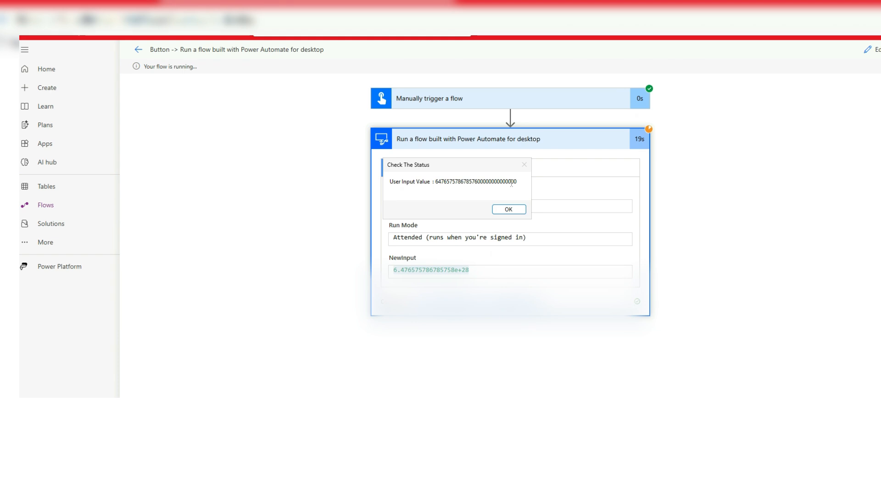
left_click(507, 210)
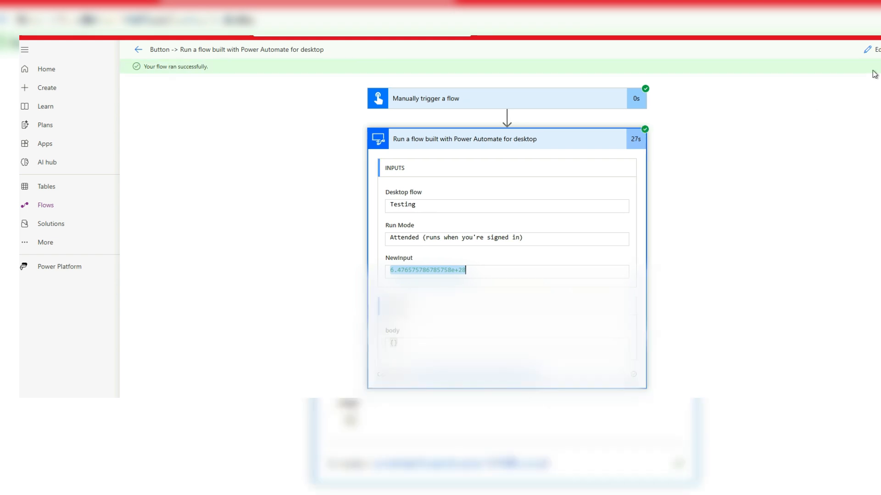
left_click(870, 49)
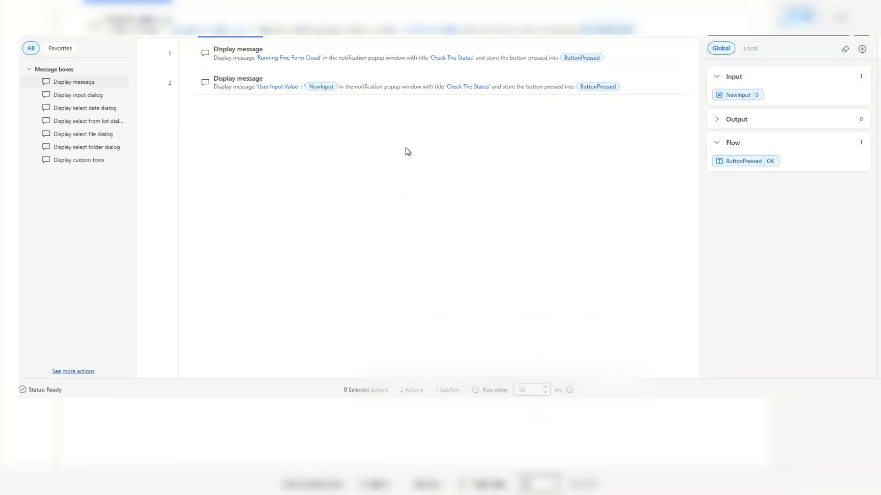
- Create a text output variable named NewOutput with the external name TechyS, and save the desktop flow
left_click(719, 123)
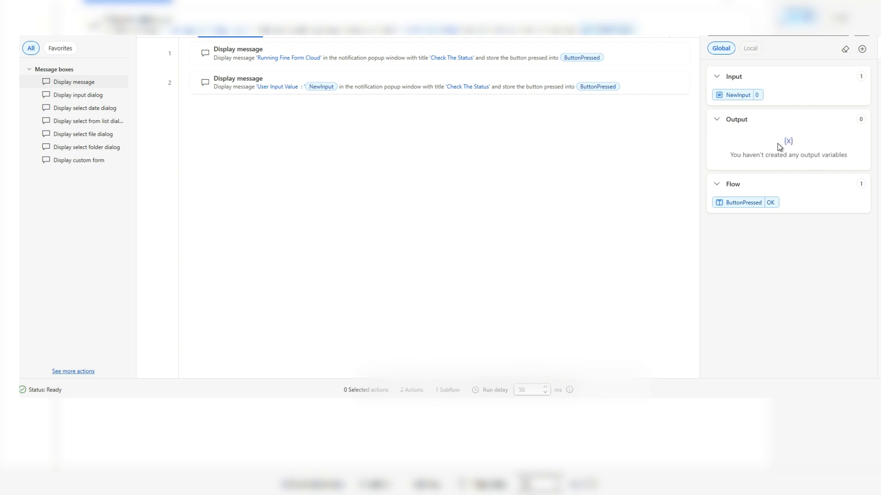
left_click(862, 50)
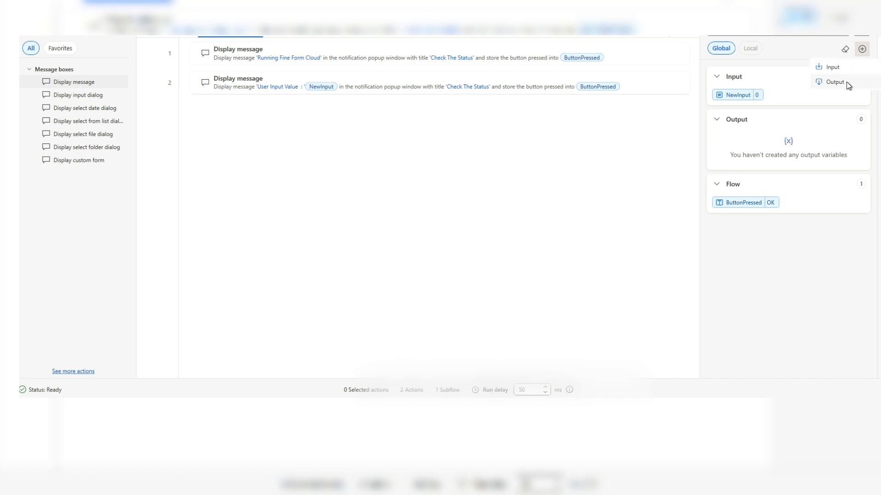
left_click(846, 81)
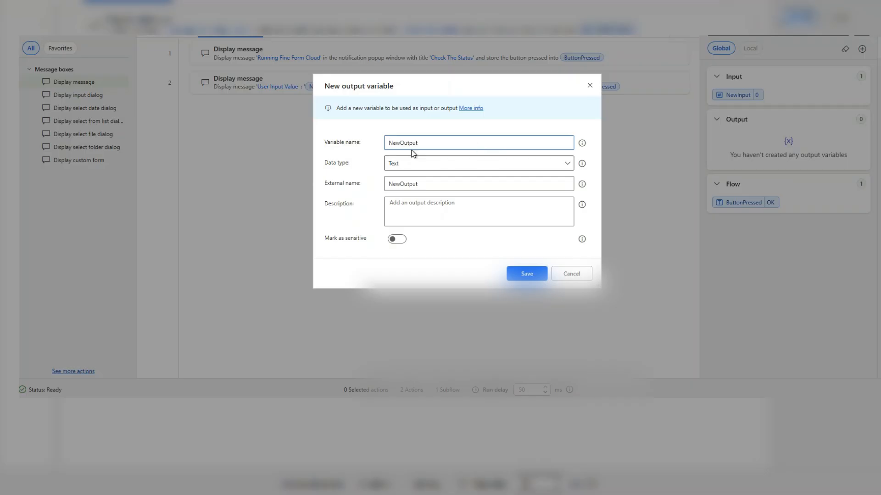
double_click(430, 140)
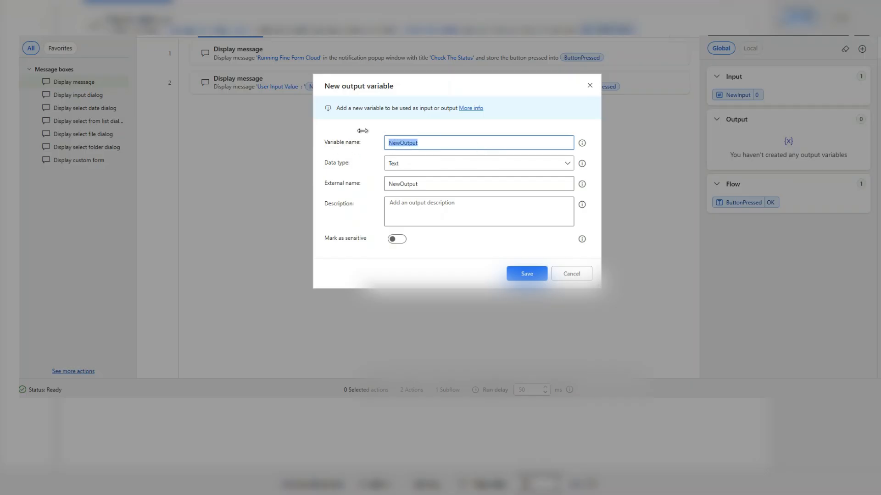
left_click(423, 185)
double_click(423, 184)
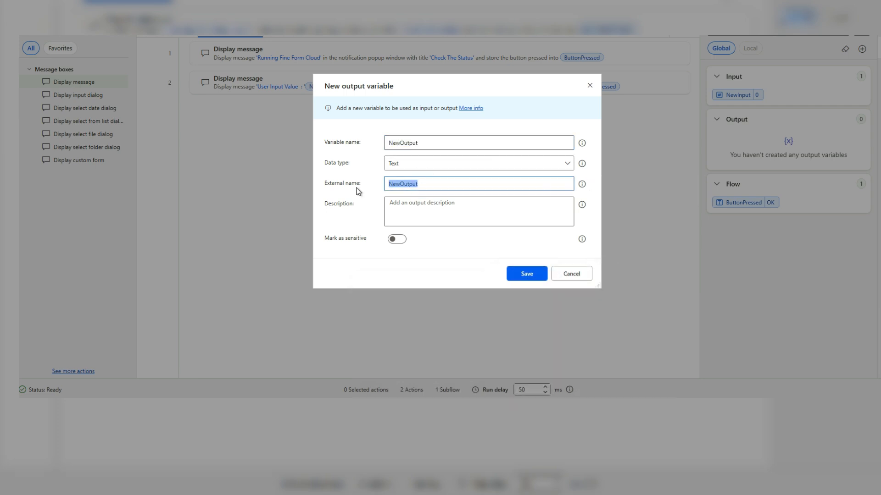
type("TechyS")
left_click(523, 279)
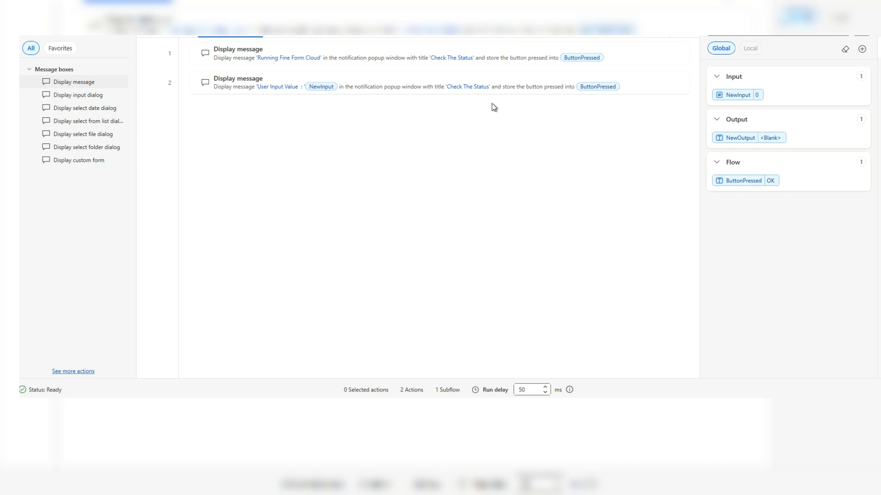
key("ctrl+s")
- Replace the actions search, trying "assign" first, to find the Set variable action
key("BackSpace")
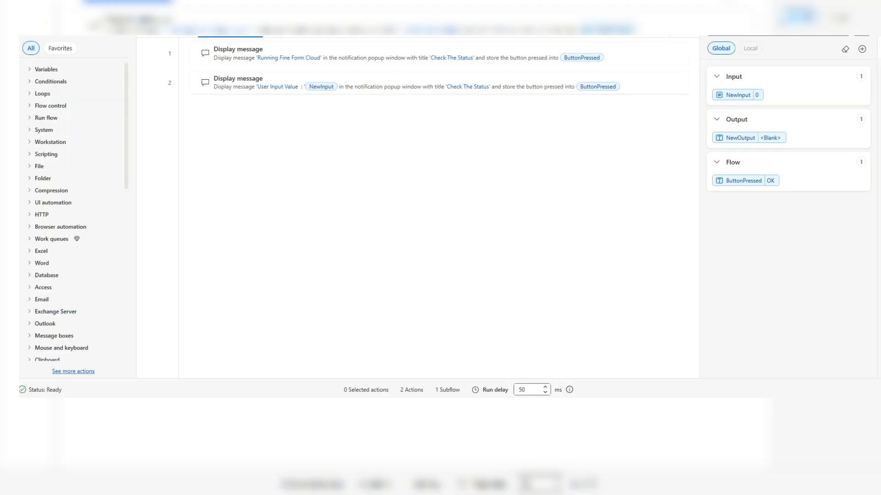
type("assign")
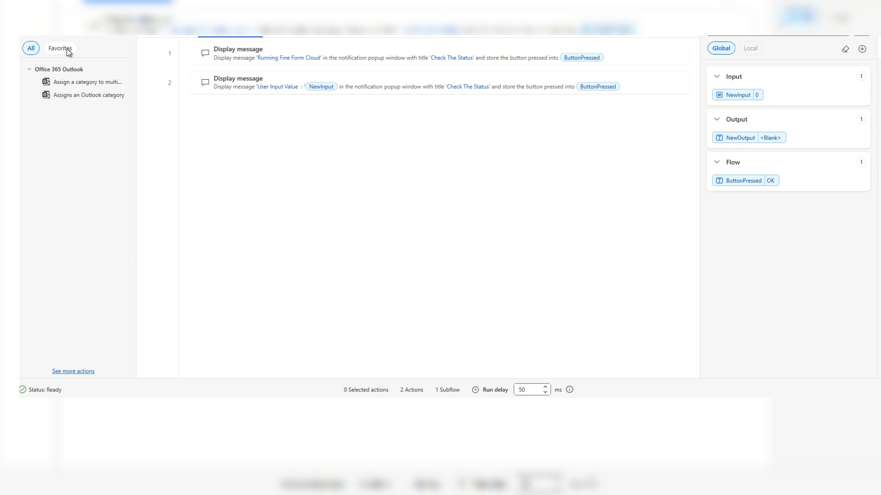
key("BackSpace")
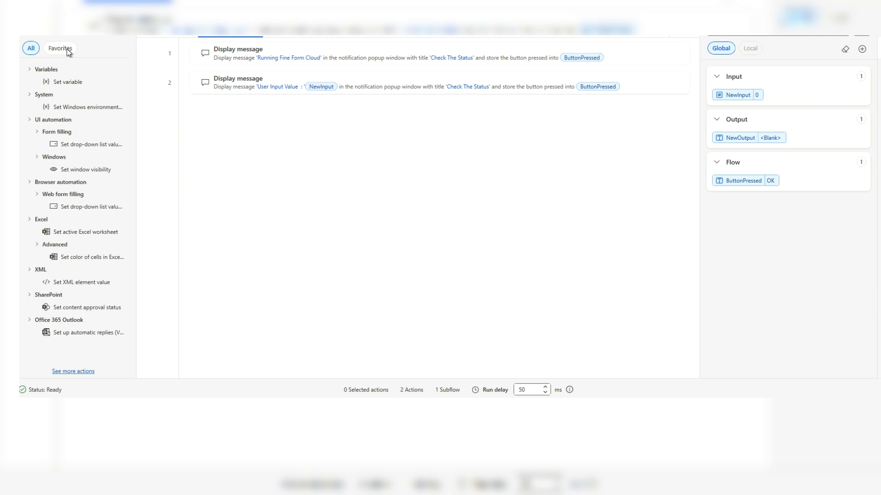
- Try to add a Set variable action after the messages that assigns %NewOutput% to NewVar, and reopen it to inspect its value
left_click_drag(62, 84, 325, 97)
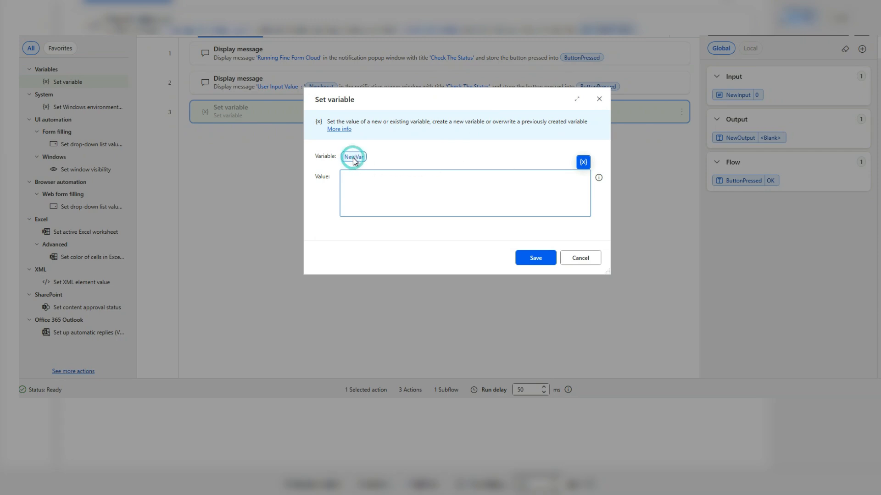
left_click(353, 158)
left_click(366, 189)
left_click(583, 163)
left_click(595, 284)
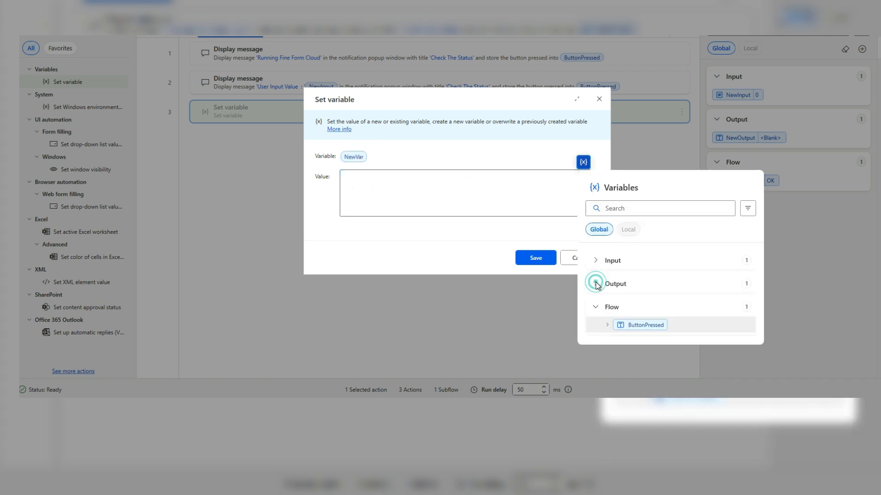
left_click(623, 302)
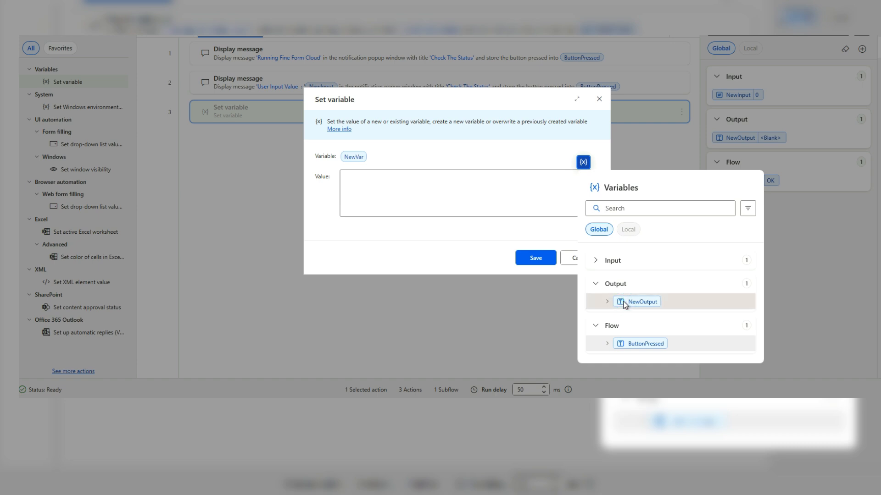
double_click(623, 304)
left_click(535, 258)
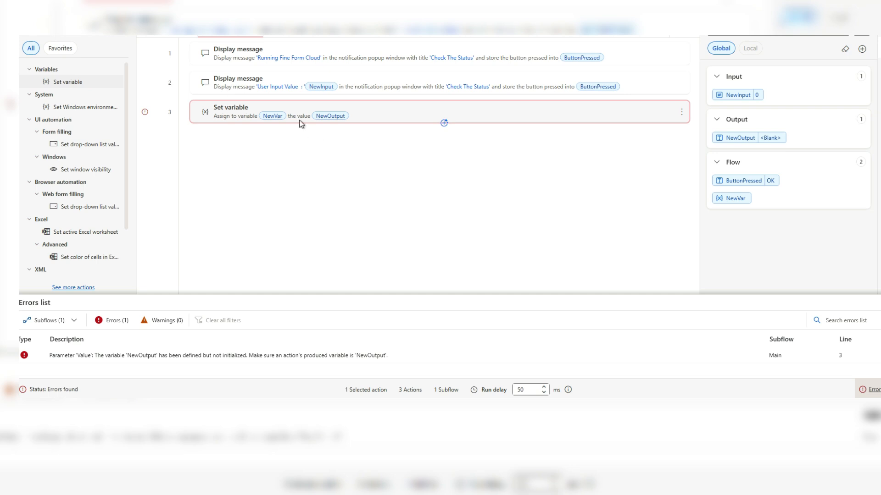
double_click(294, 115)
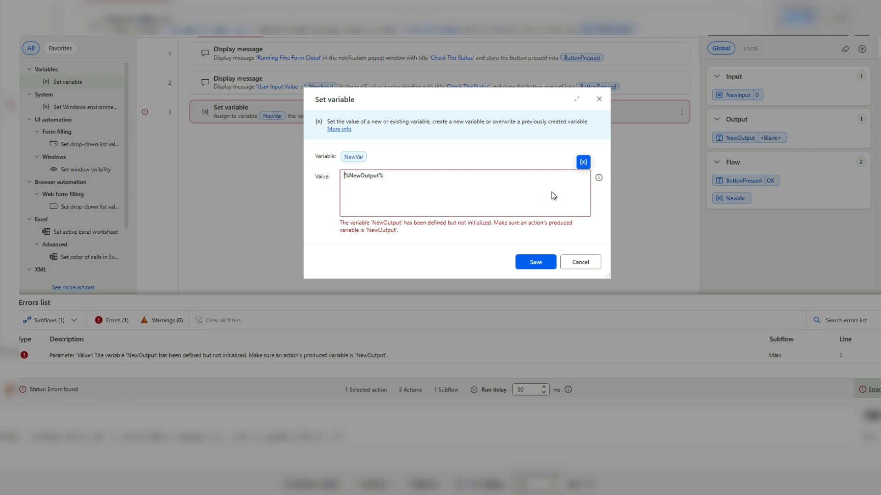
left_click(598, 99)
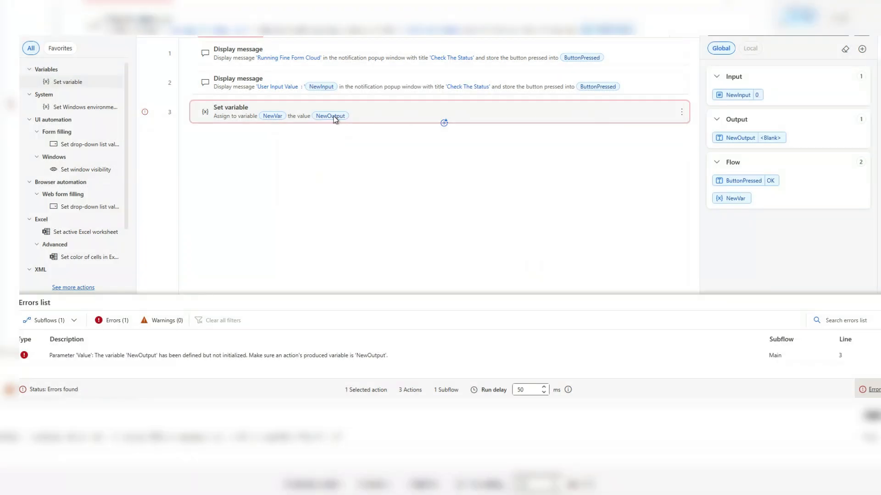
- Add a Set variable action below the second message that assigns the value "Testing Techystack" to NewOutput
left_click_drag(80, 82, 256, 98)
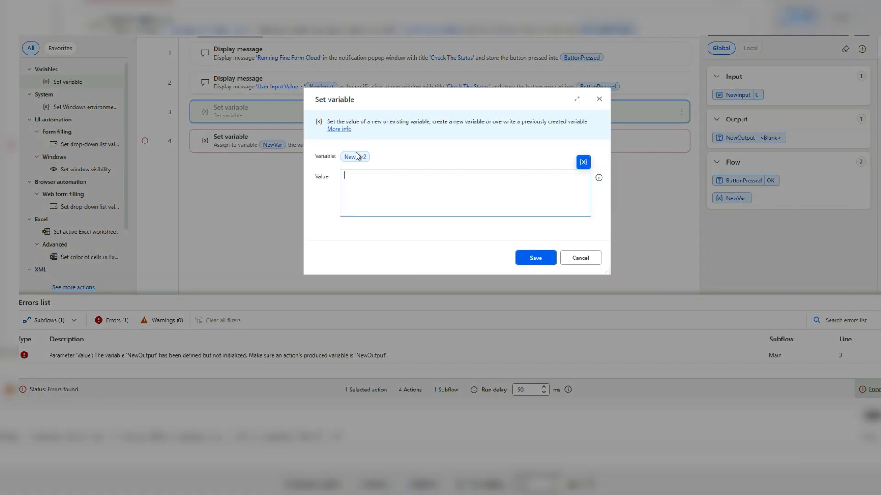
left_click(357, 159)
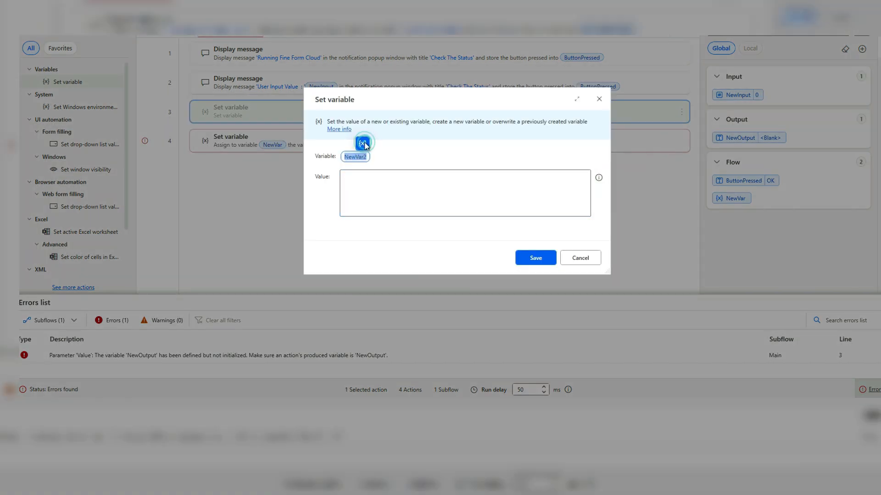
left_click(363, 143)
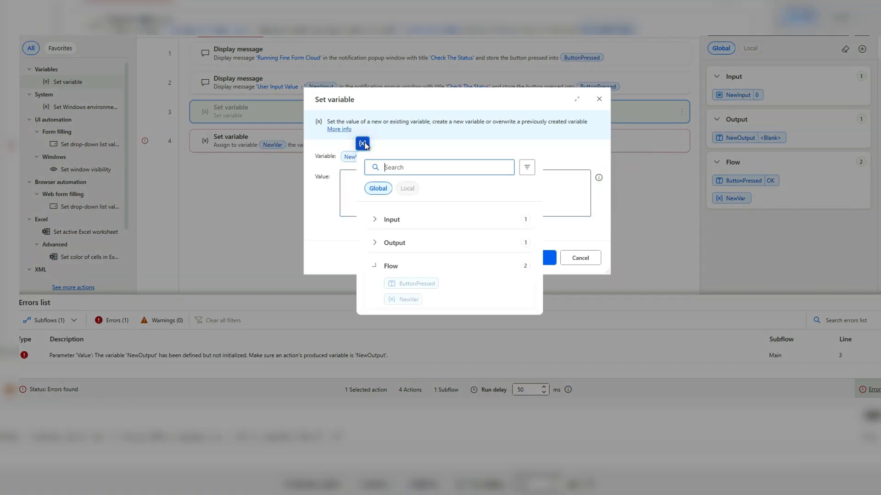
left_click(375, 220)
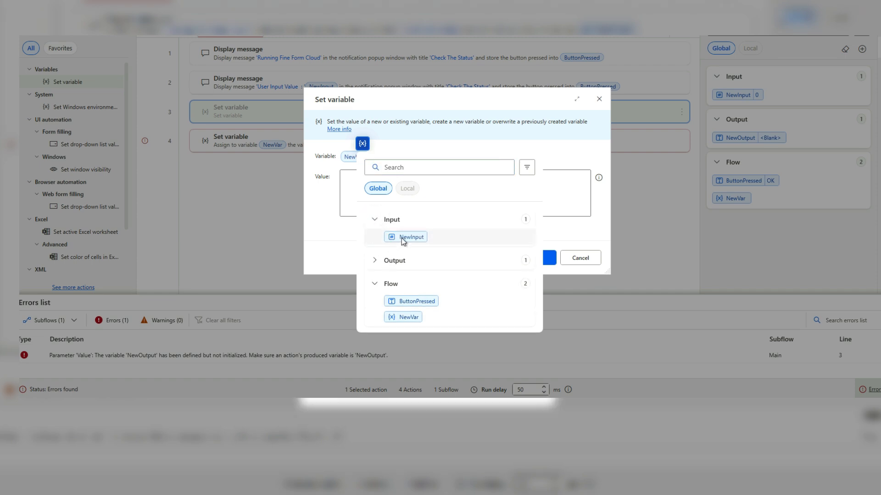
left_click(381, 261)
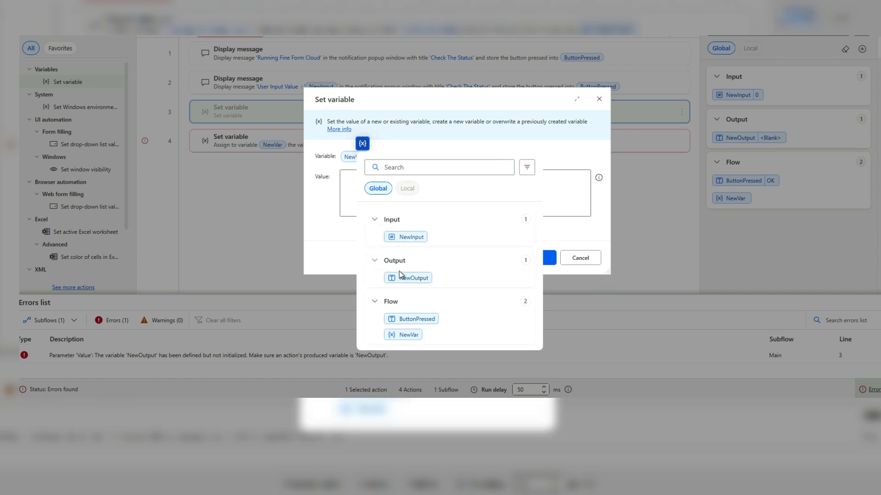
left_click(403, 278)
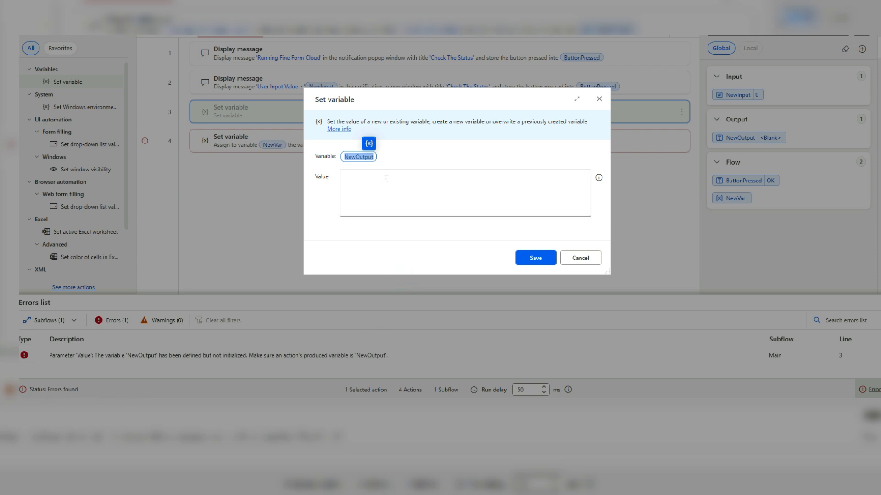
left_click(370, 199)
type("Testing")
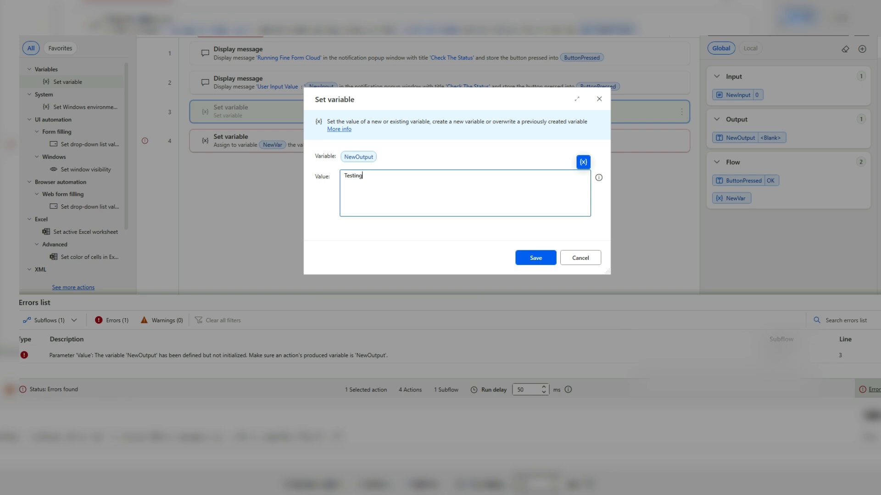
type(" Techystack")
left_click(526, 266)
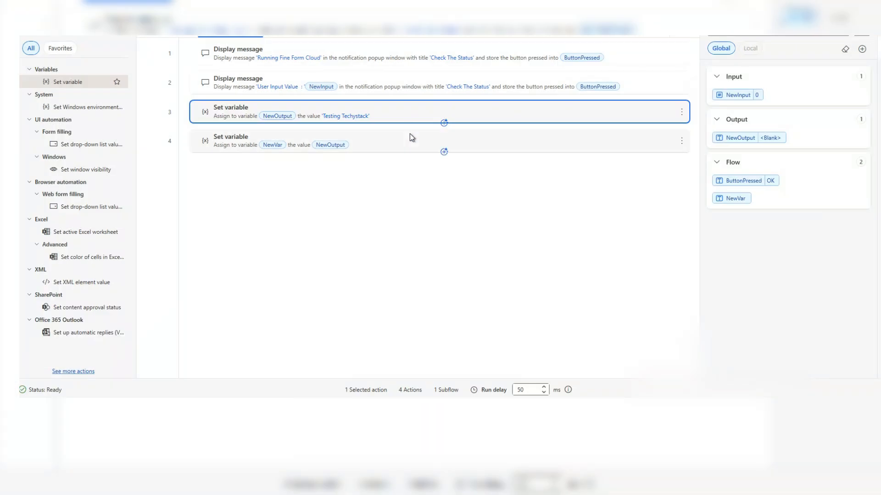
- Delete the last Set variable action, which assigns NewOutput to NewVar, and save the desktop flow
left_click(409, 134)
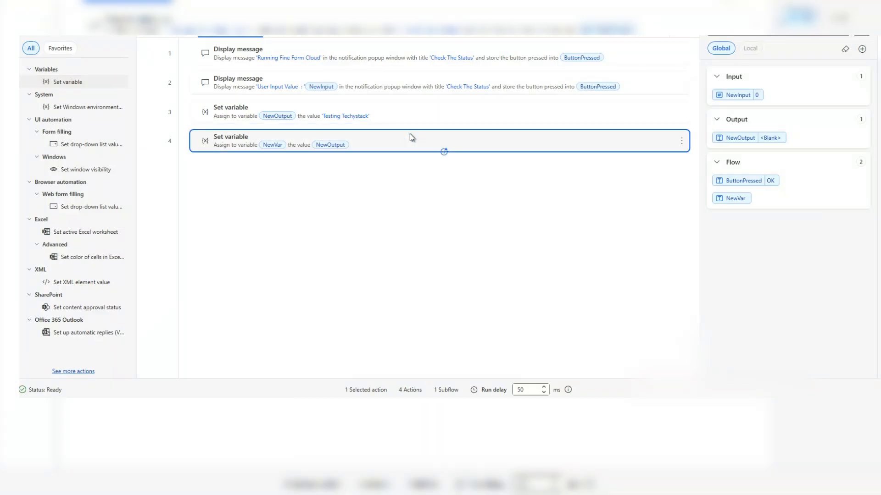
left_click(682, 142)
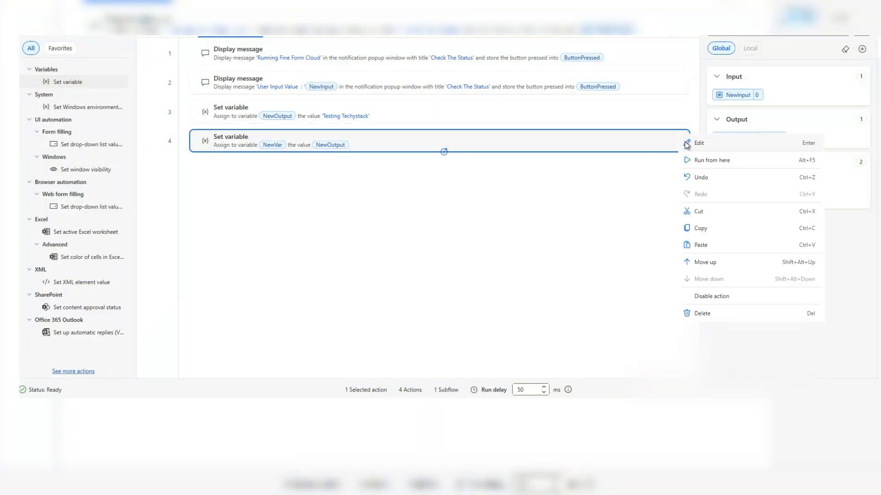
left_click(710, 315)
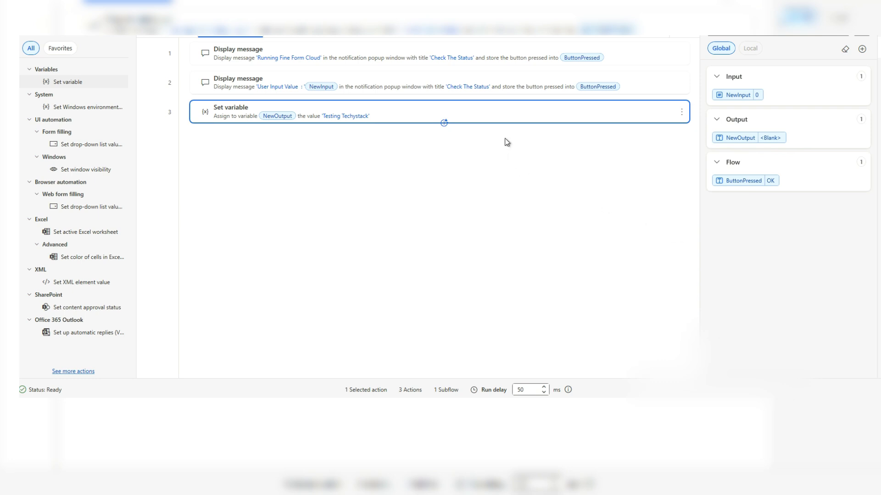
key("ctrl+s")
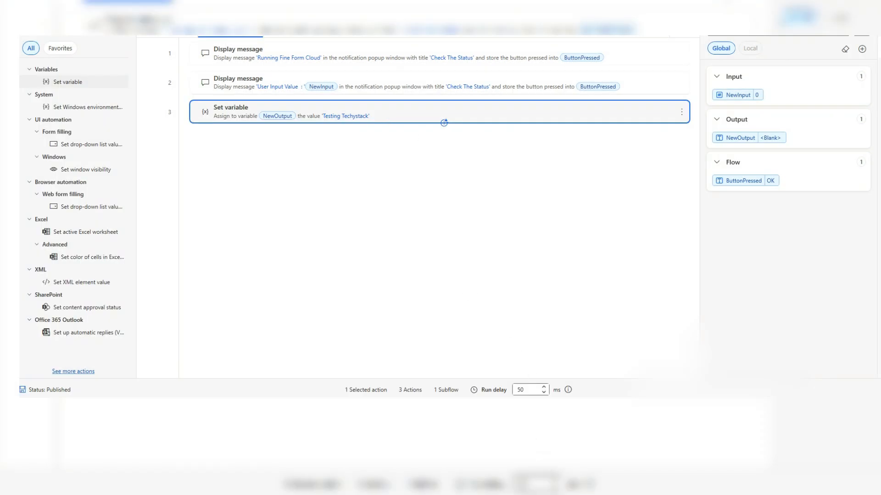
- Switch to the Power Automate cloud flow and delete its Run a flow built with Power Automate for desktop step
left_click(557, 355)
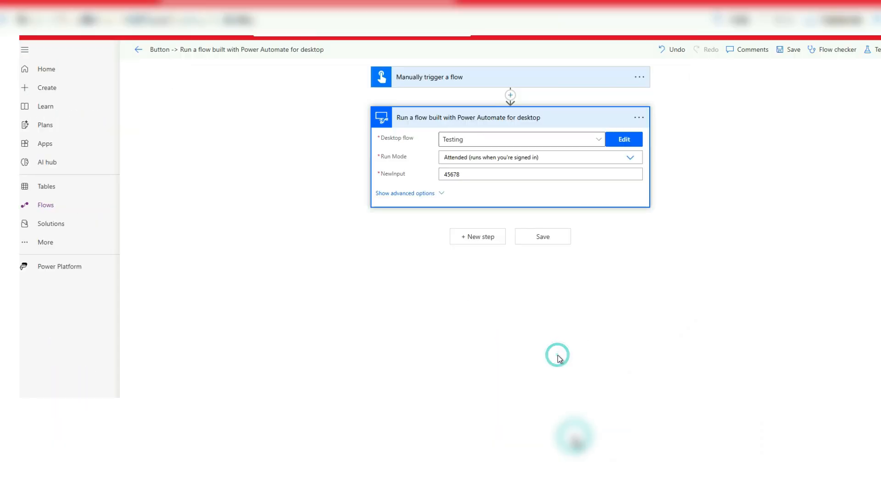
left_click(638, 118)
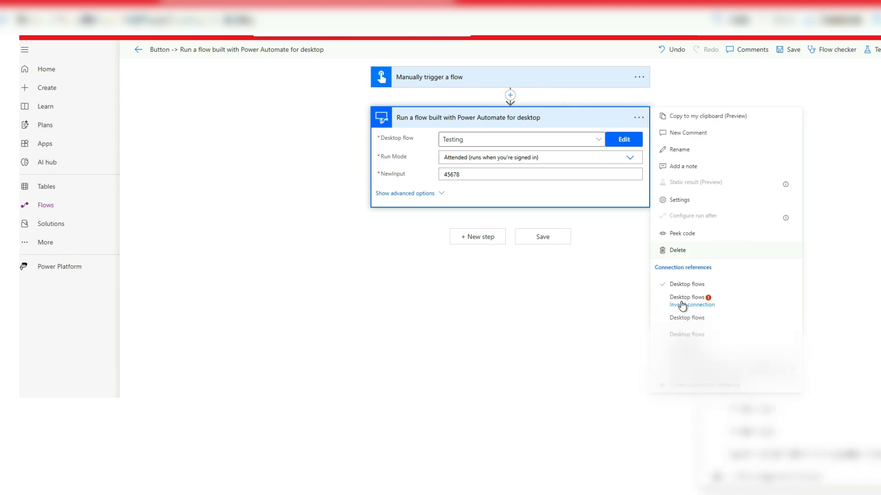
left_click(690, 249)
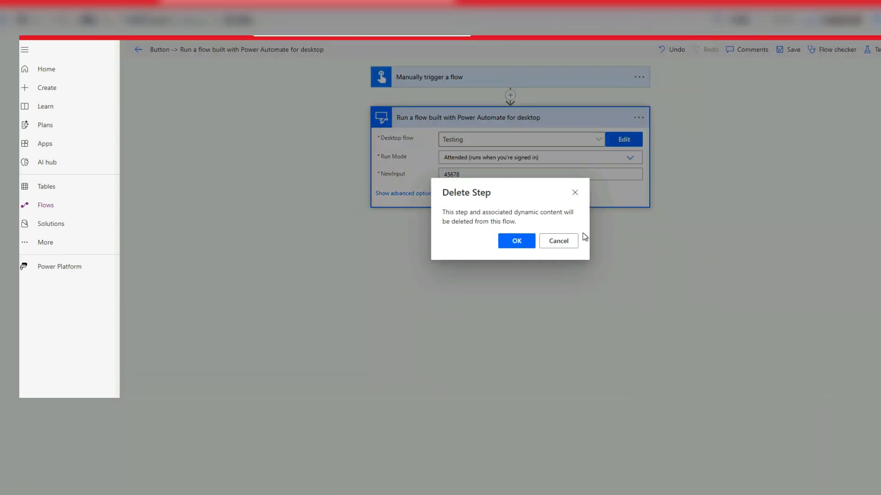
left_click(523, 242)
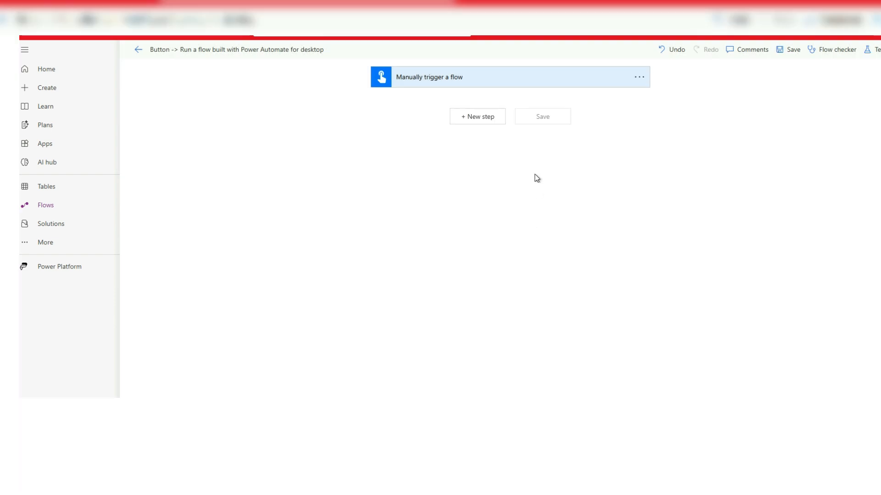
- Add a new Run a flow built with Power Automate for desktop step after the manual trigger
left_click(489, 124)
left_click(463, 200)
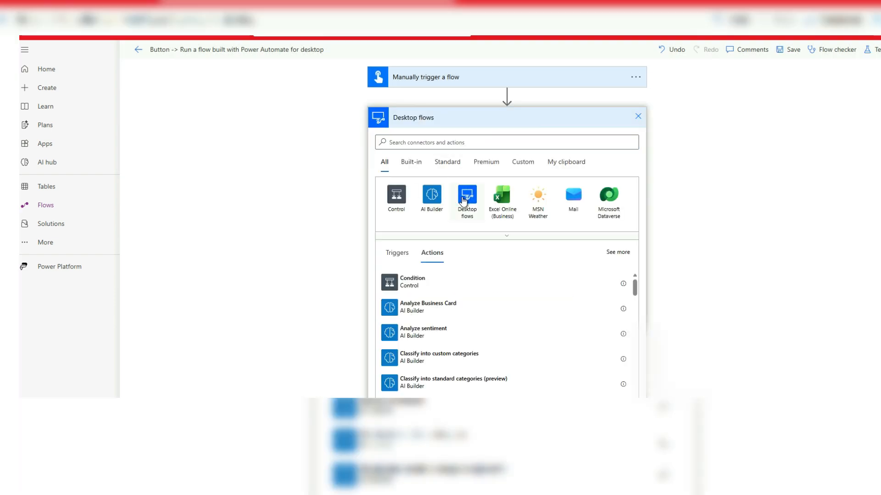
left_click(451, 195)
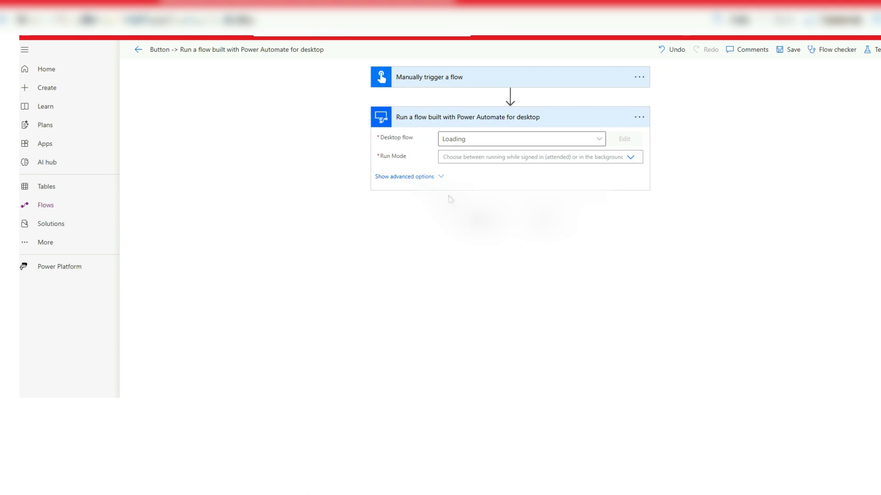
- Configure the desktop flow step to run the Testing flow in Attended mode with NewInput set to 4567897
left_click(599, 140)
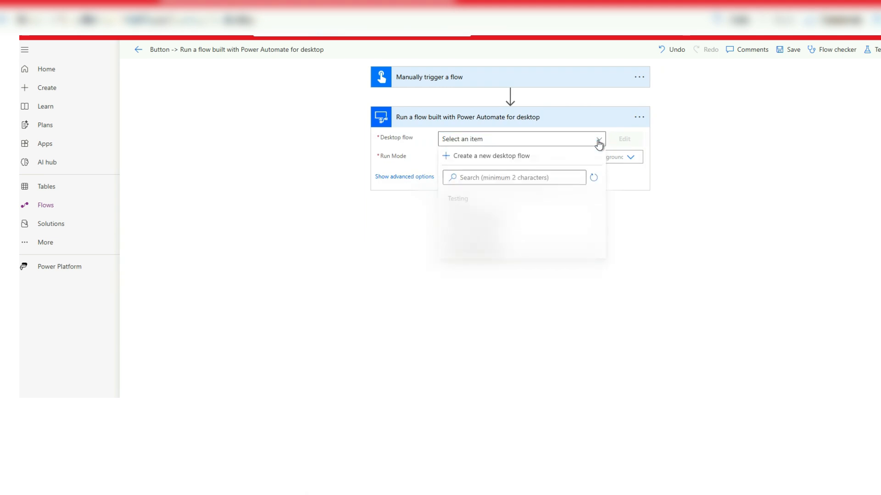
left_click(470, 198)
left_click(629, 158)
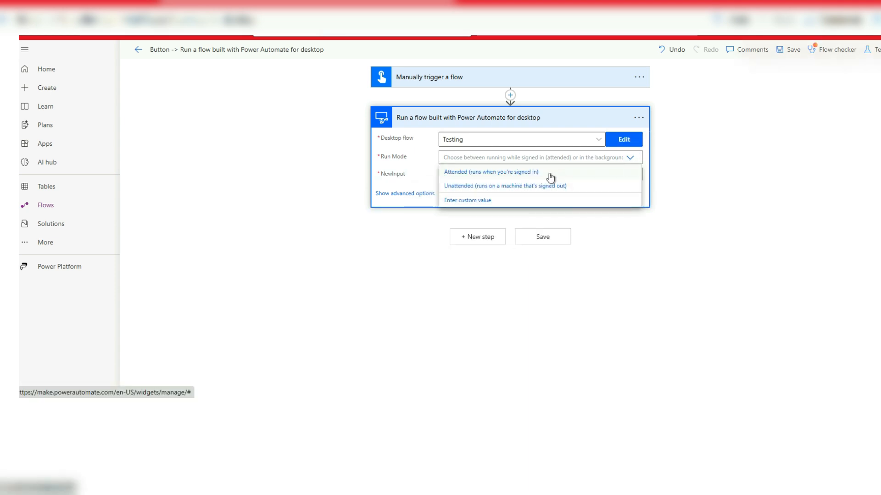
left_click(550, 178)
left_click(491, 174)
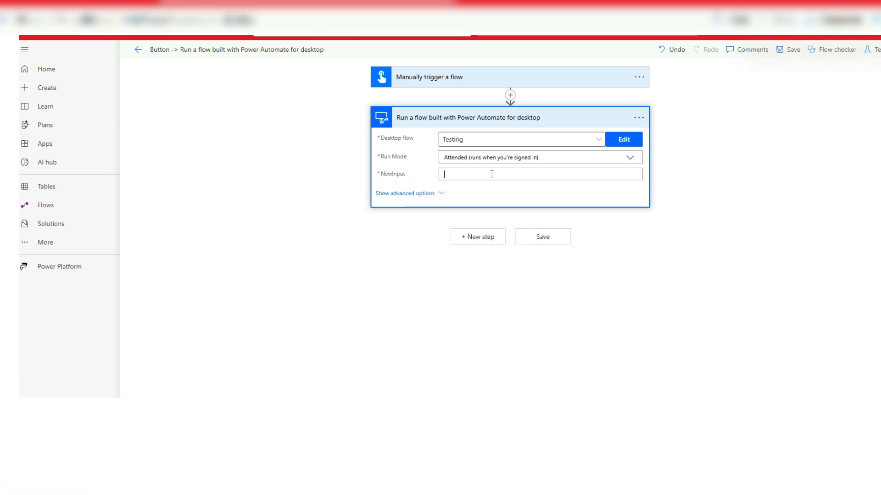
type("4567897")
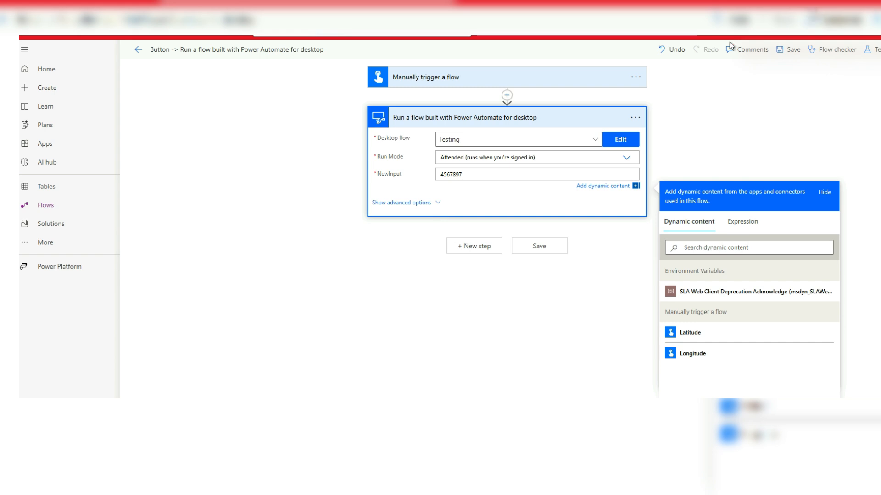
- Save the cloud flow and run it as a manual test
left_click(873, 50)
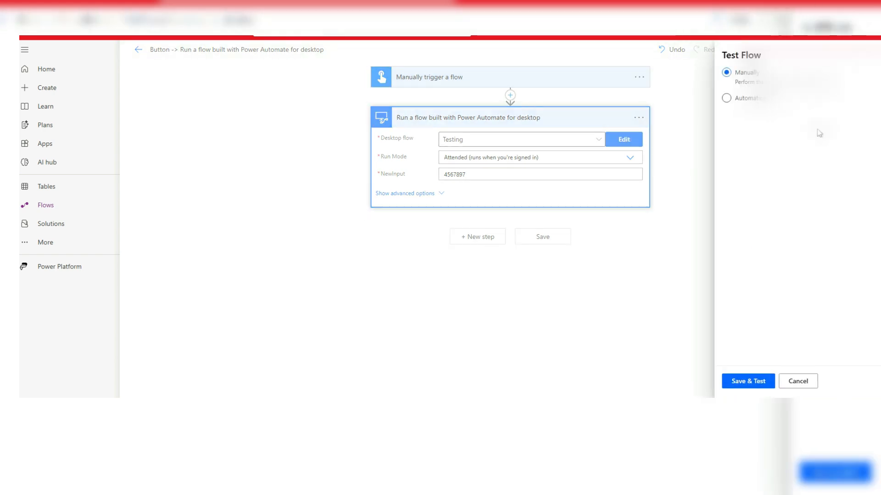
left_click(745, 384)
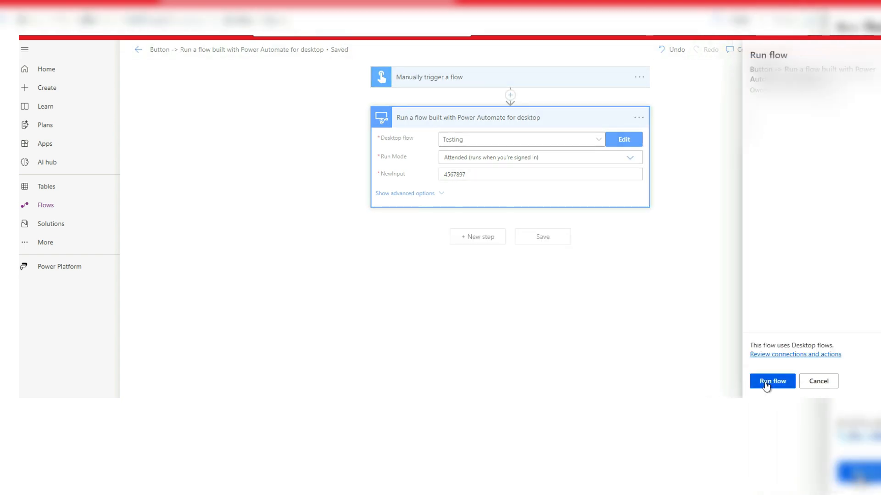
left_click(766, 383)
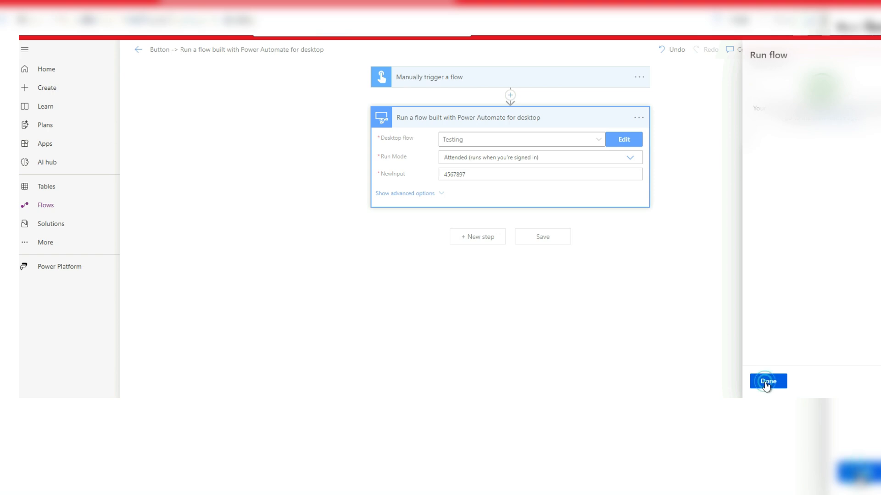
left_click(766, 386)
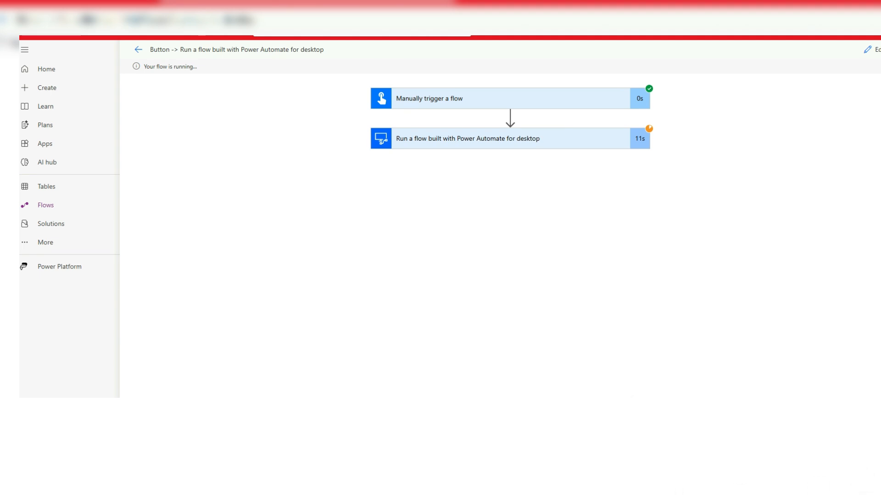
left_click(479, 210)
left_click(479, 211)
- Examine the inputs and outputs of the desktop flow step in the test run, particularly the NewOutput value in the body
left_click(553, 138)
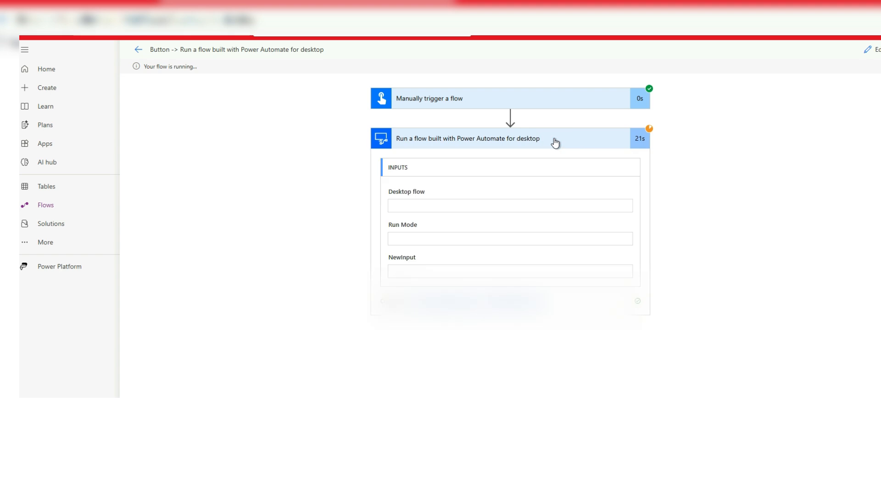
scroll(597, 236, "down", 2)
left_click(447, 314)
left_click_drag(447, 315, 513, 315)
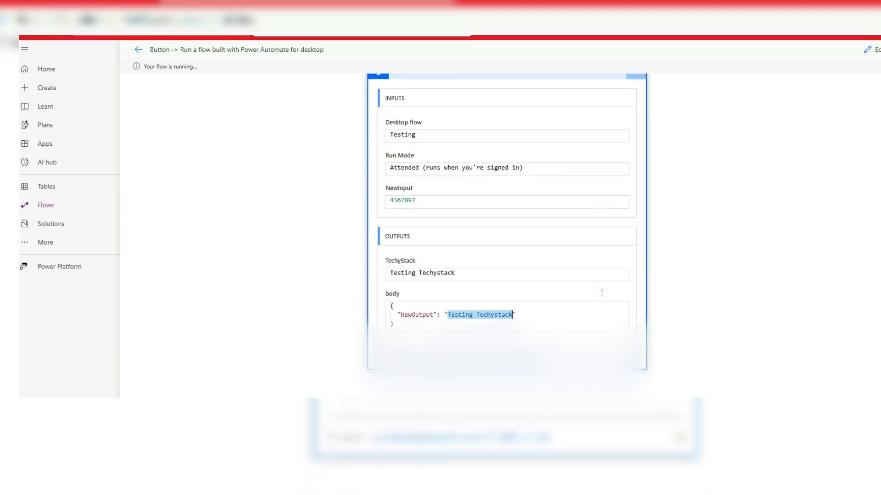
left_click(550, 314)
left_click_drag(550, 315, 415, 312)
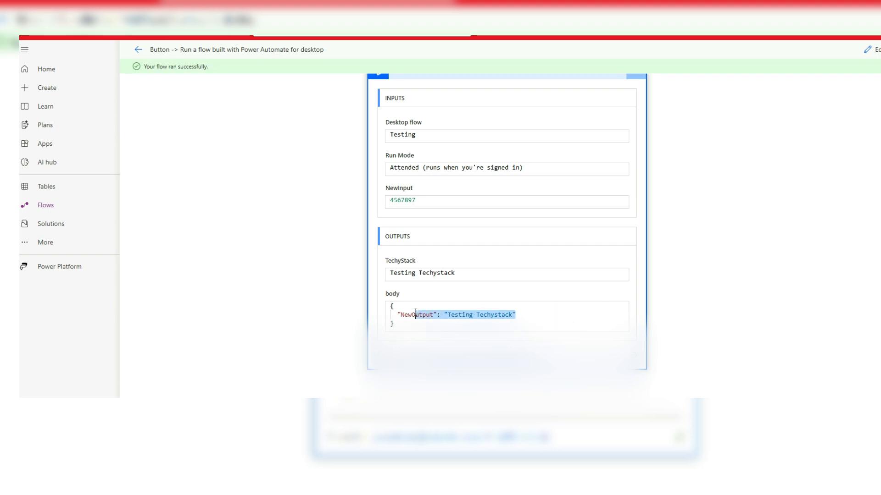
left_click(716, 252)
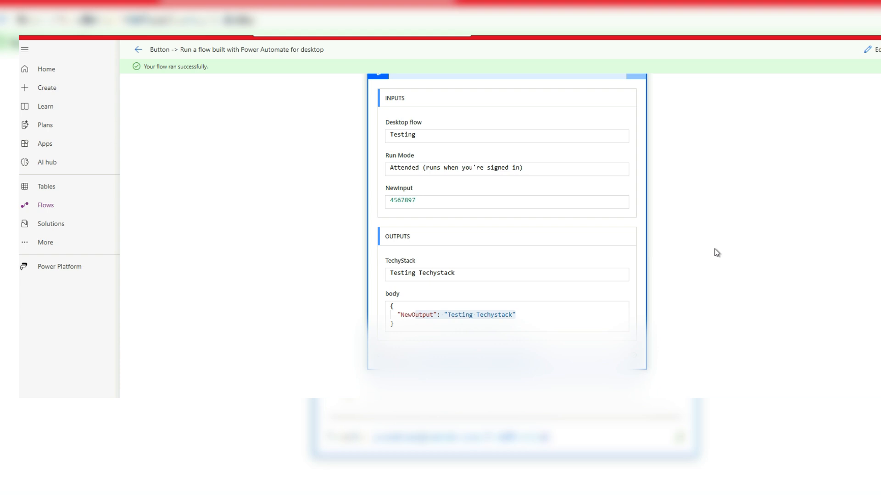